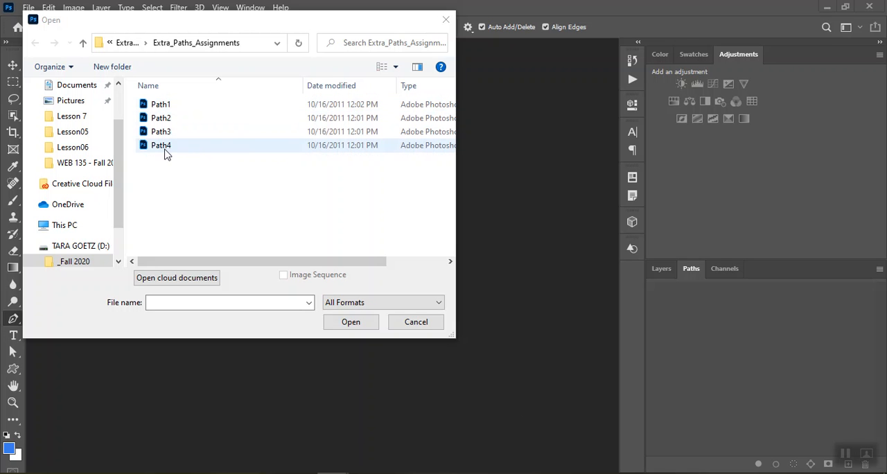
Open the Path1, Path2, Path3 and Path4 files from the Extra_Paths_Assignments folder together.
left_click(169, 108)
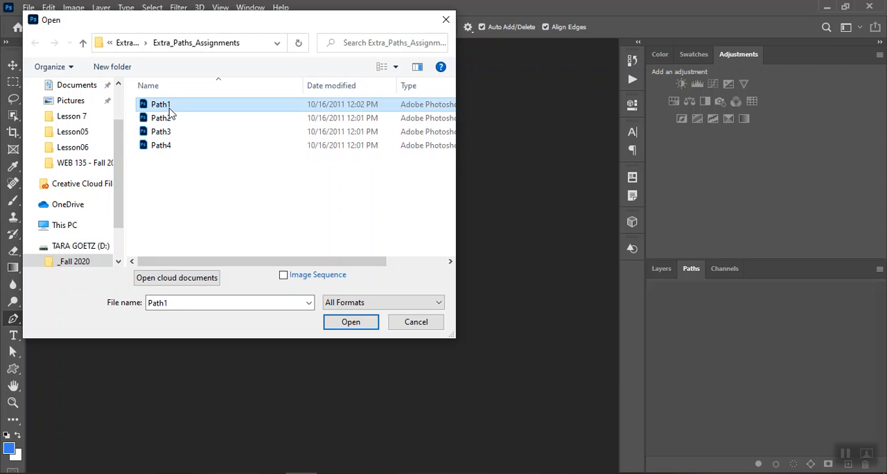
left_click(163, 148, "shift")
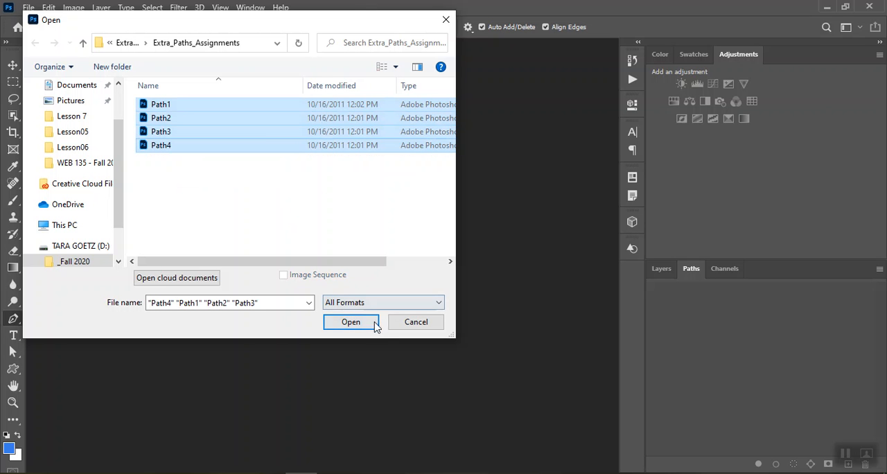
left_click(351, 322)
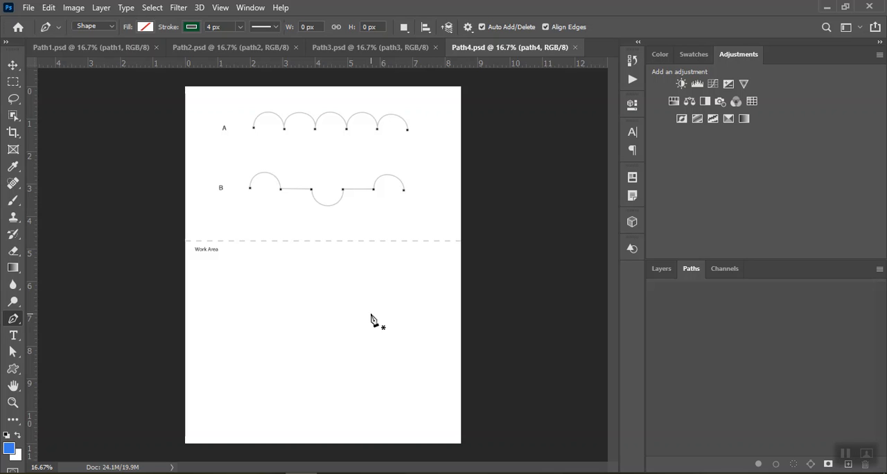
Look through the practice exercises in Path1.psd, Path2.psd, Path3.psd and Path4.psd, and return to Path1.psd.
left_click(133, 49)
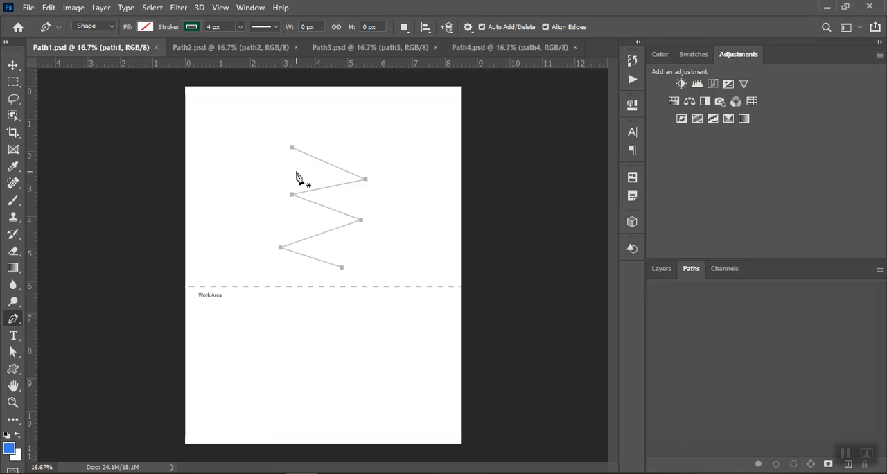
left_click(270, 54)
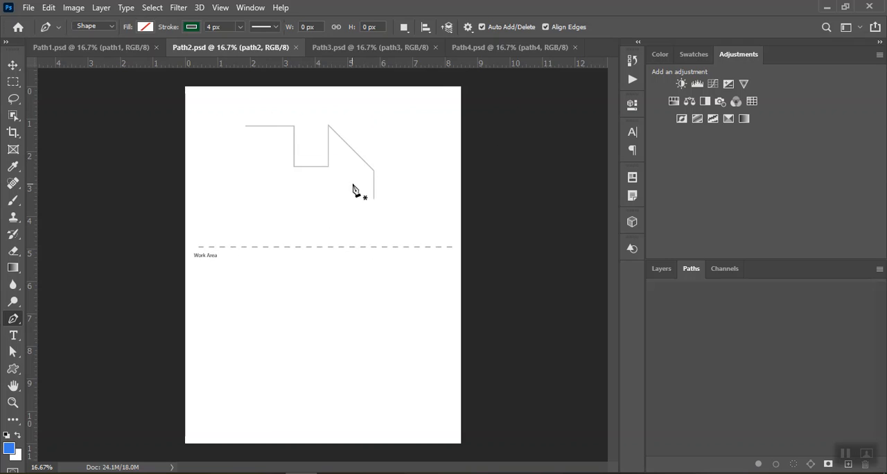
left_click(392, 47)
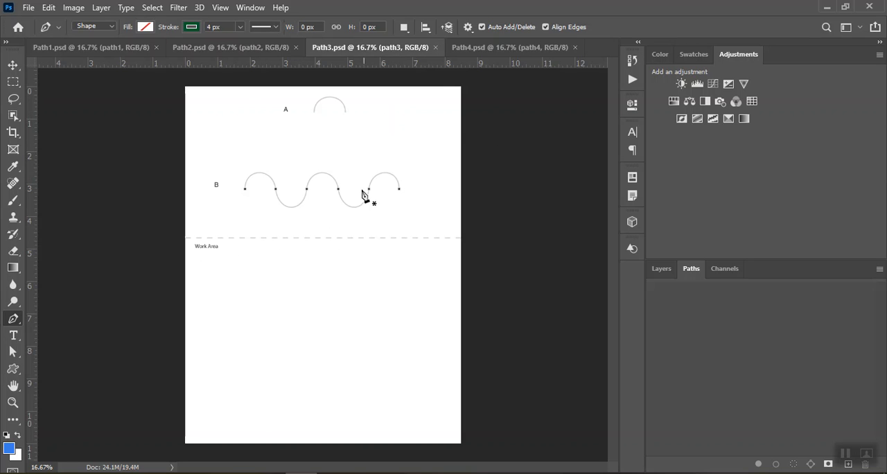
left_click(490, 49)
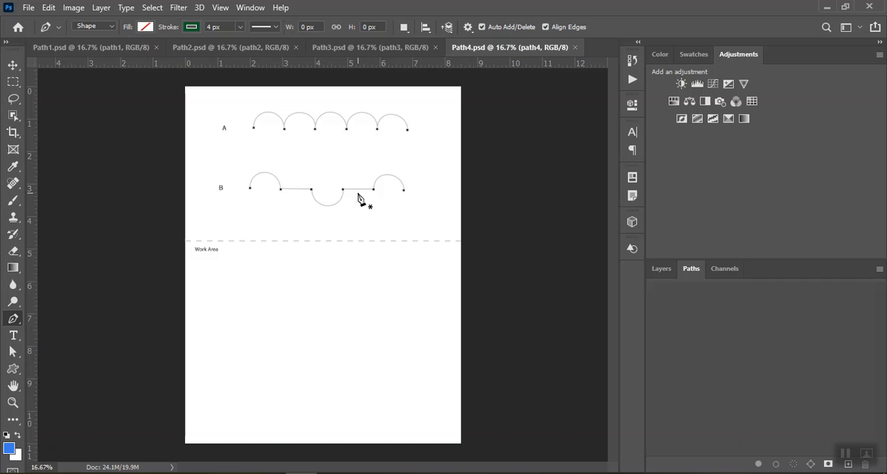
left_click(89, 47)
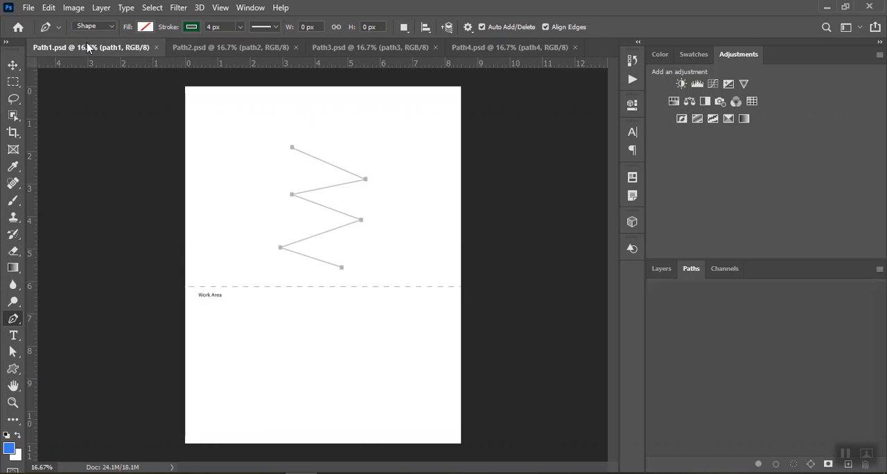
Show the layers of Path1.psd and set the Pen tool to draw in Shape mode.
left_click(658, 274)
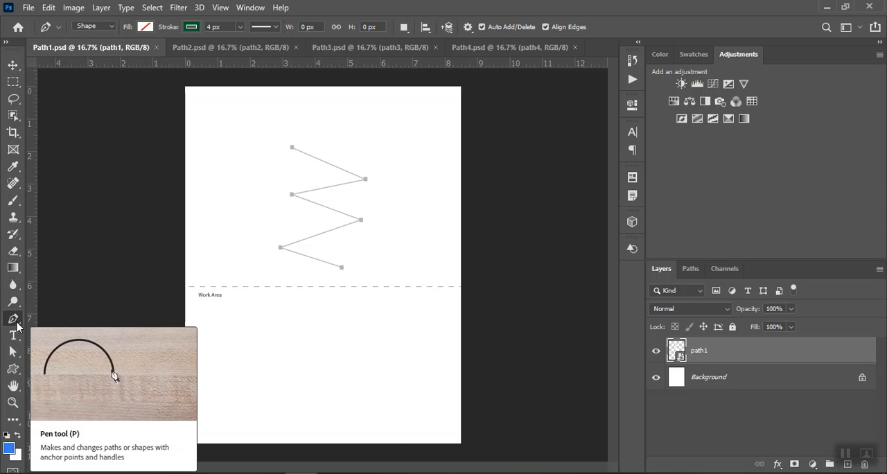
left_click(111, 30)
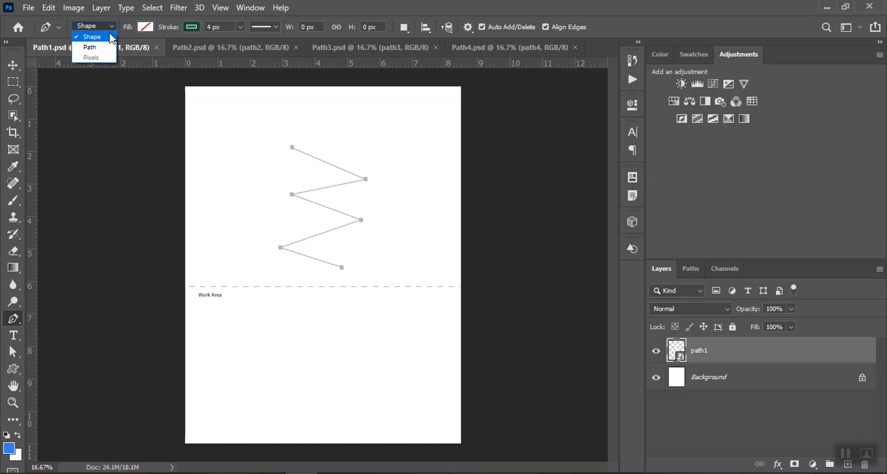
left_click(111, 37)
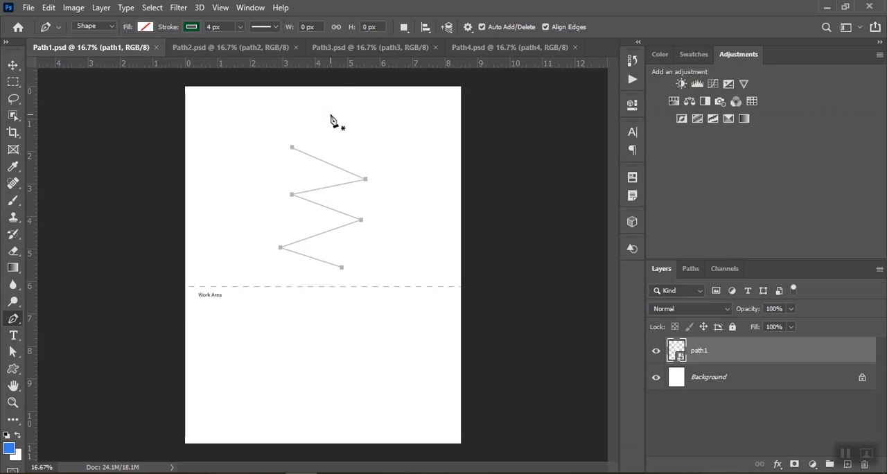
Trace the printed zigzag in Path1.psd with a six-point open Pen tool shape, about 792 by 1098 px, and end the path.
left_click(291, 148)
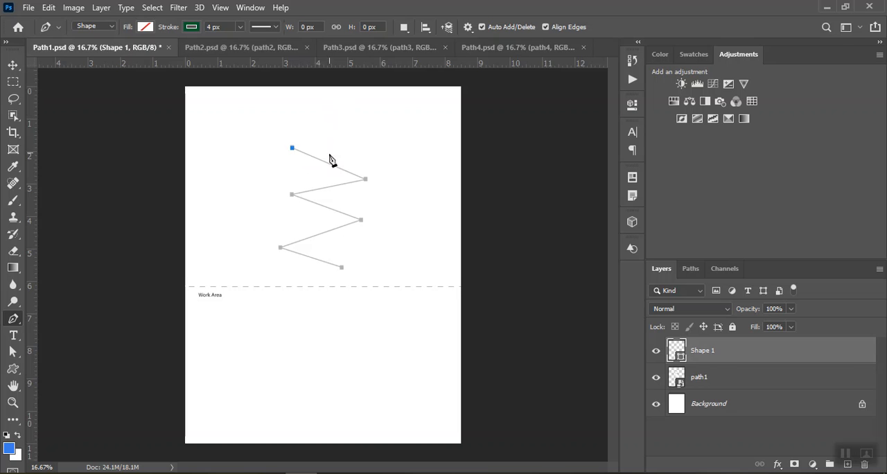
left_click(365, 179)
left_click(291, 193)
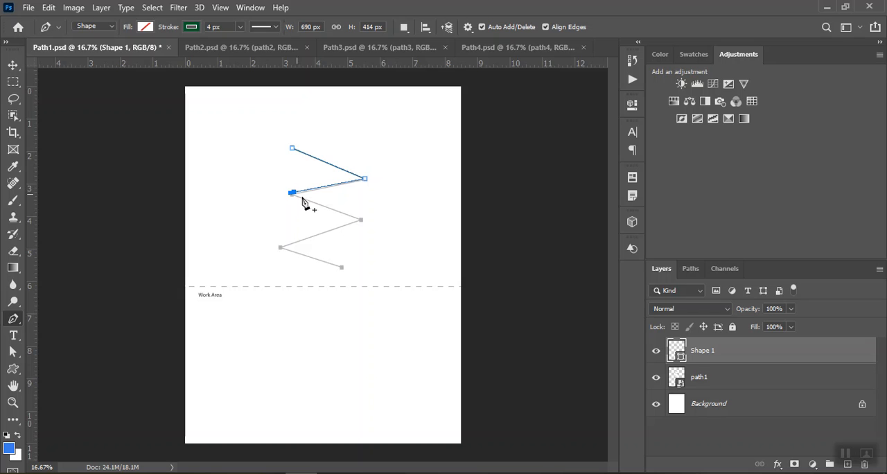
left_click(360, 220)
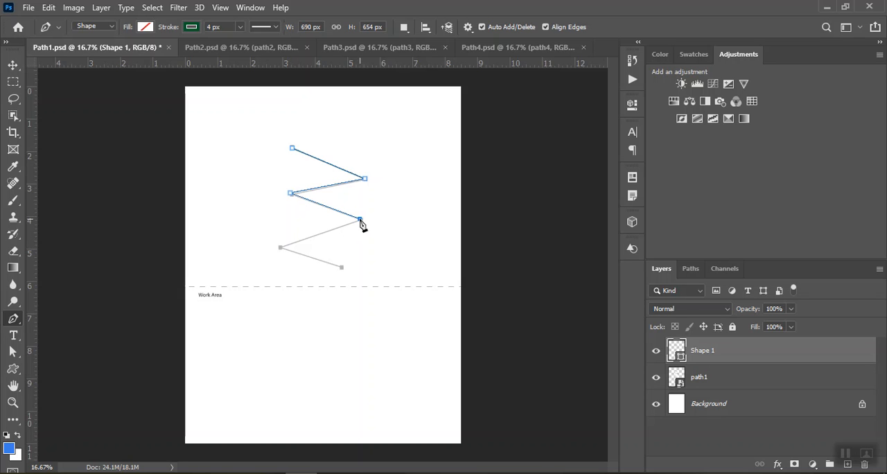
left_click(280, 247)
left_click(341, 267)
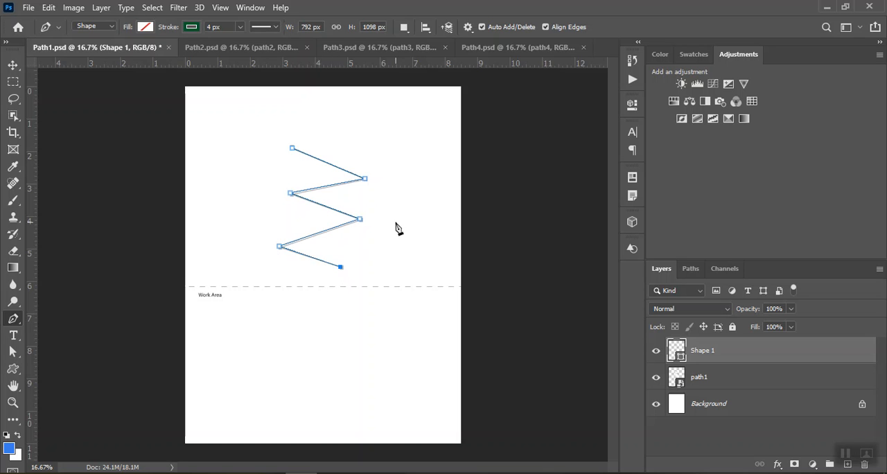
left_click(332, 264)
key("ctrl+z")
key("Escape")
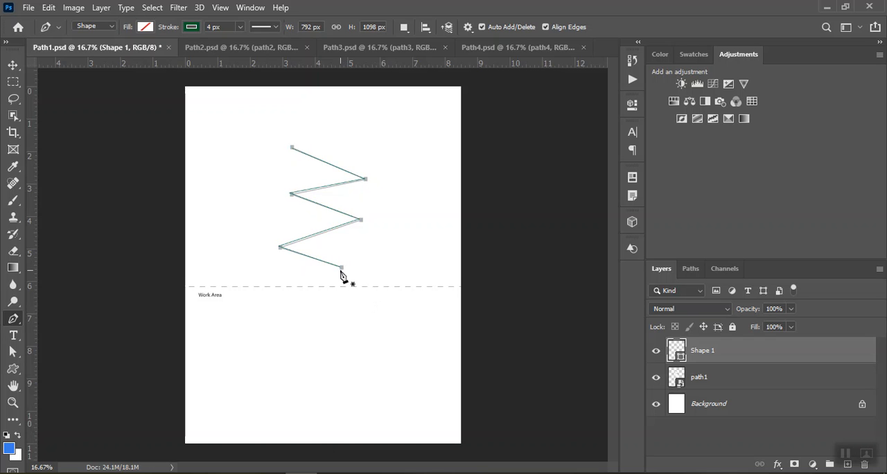
Draw a freehand six-point zigzag about 726 by 1002 px in the Work Area of Path1.psd and finish the path.
left_click(267, 313)
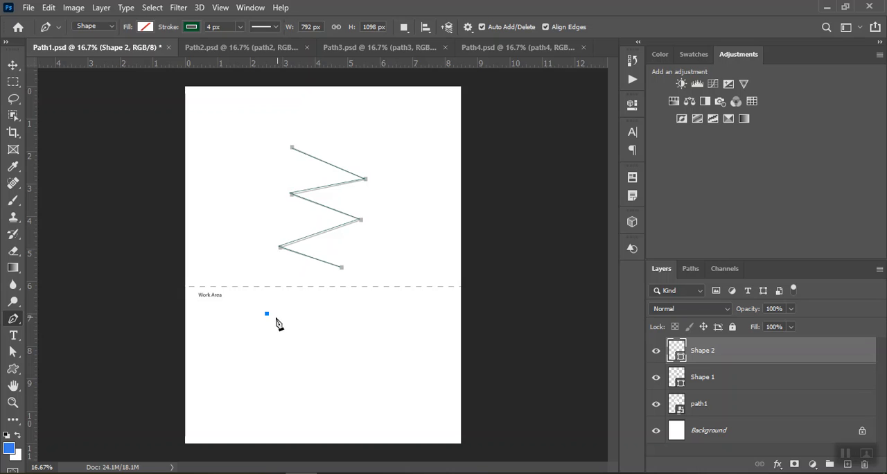
left_click(344, 337)
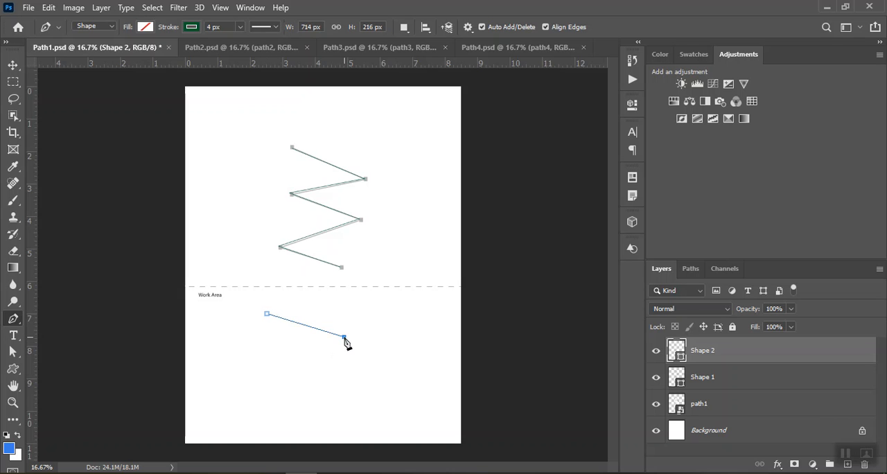
left_click(265, 355)
left_click(329, 379)
left_click(266, 396)
left_click(320, 421)
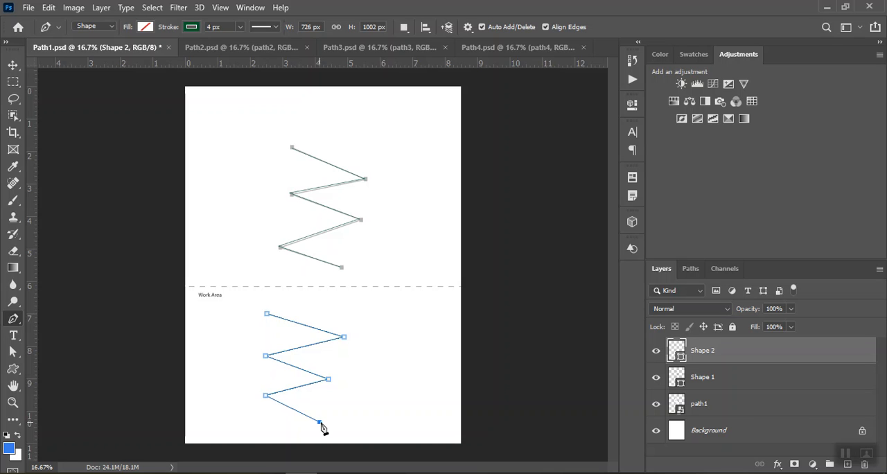
key("Return")
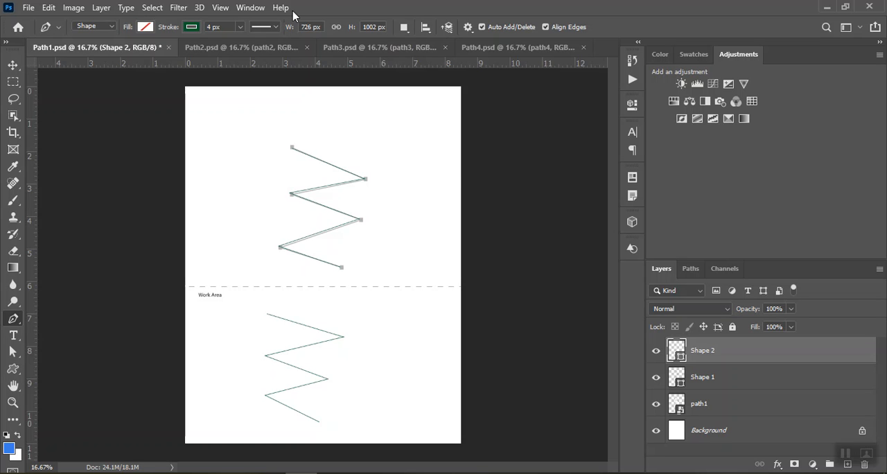
In Path2.psd, trace the printed stepped line with a seven-point open Pen tool shape, about 1170 by 654 px, and end the path.
left_click(222, 46)
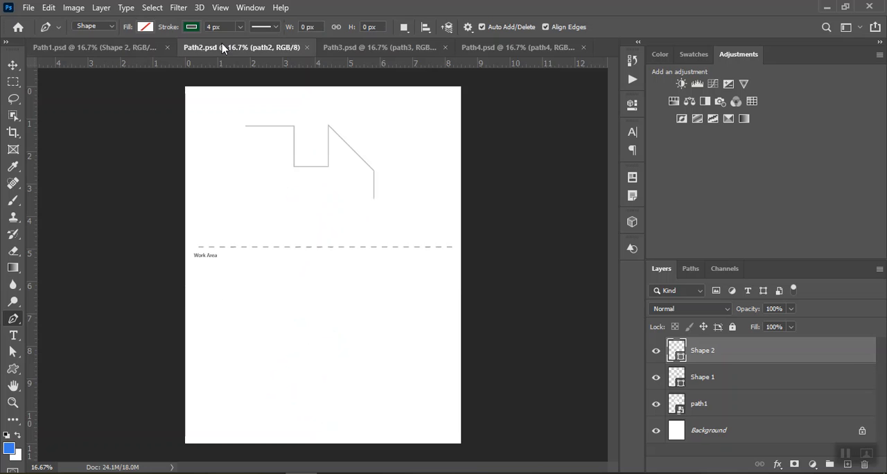
left_click(247, 127)
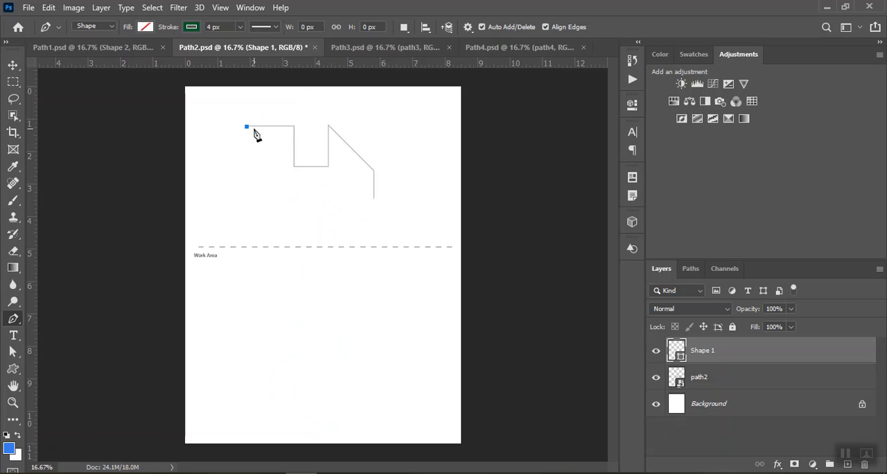
left_click(292, 127)
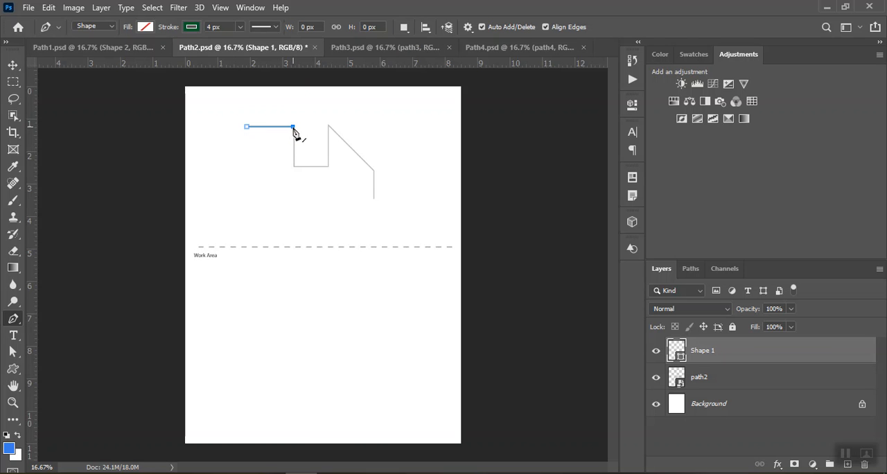
left_click(294, 166)
left_click(327, 166)
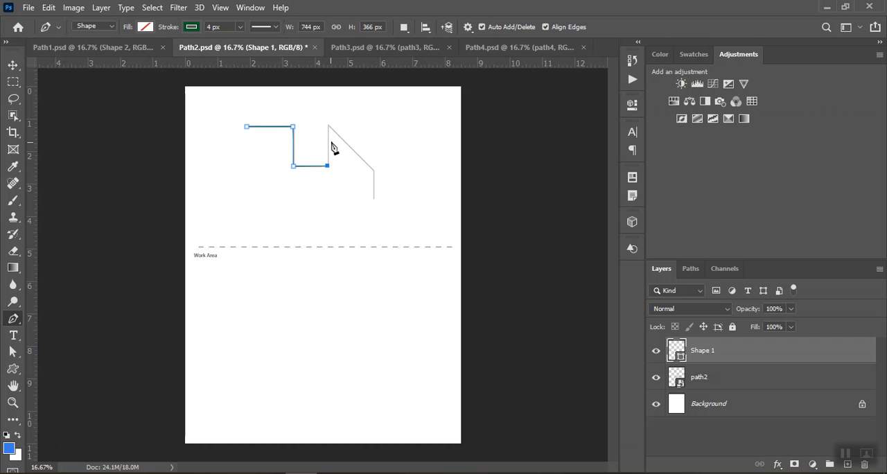
left_click(329, 126)
left_click(372, 169)
left_click(373, 197)
key("Escape")
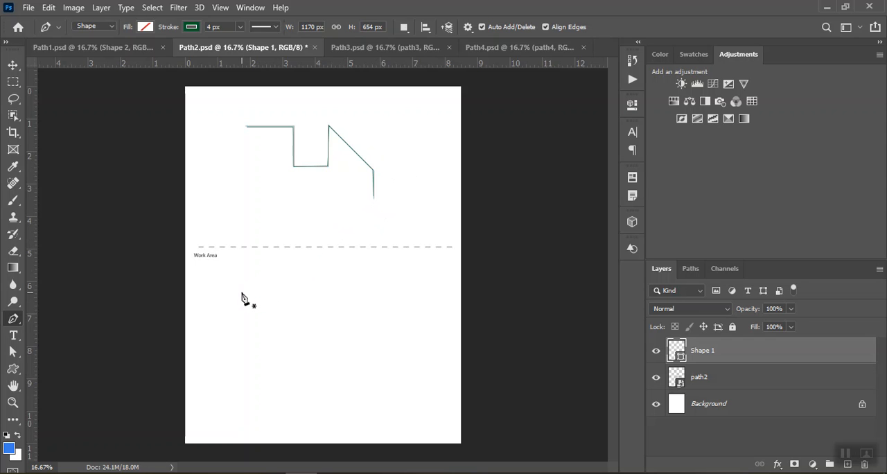
Add horizontal guides in the Work Area at about 6.5 and 8 on the ruler, plus four vertical guides through the traced shape's start and vertical segments.
left_click_drag(341, 64, 311, 299)
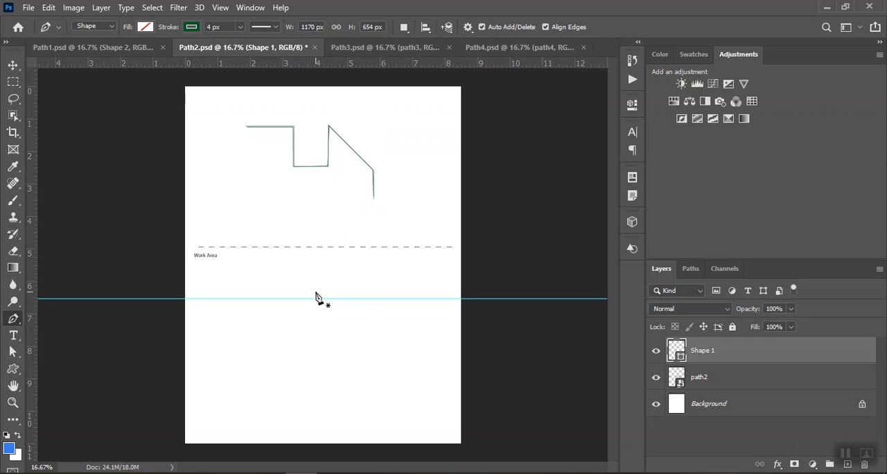
left_click_drag(337, 67, 295, 348)
left_click_drag(32, 171, 293, 181)
left_click_drag(30, 179, 329, 209)
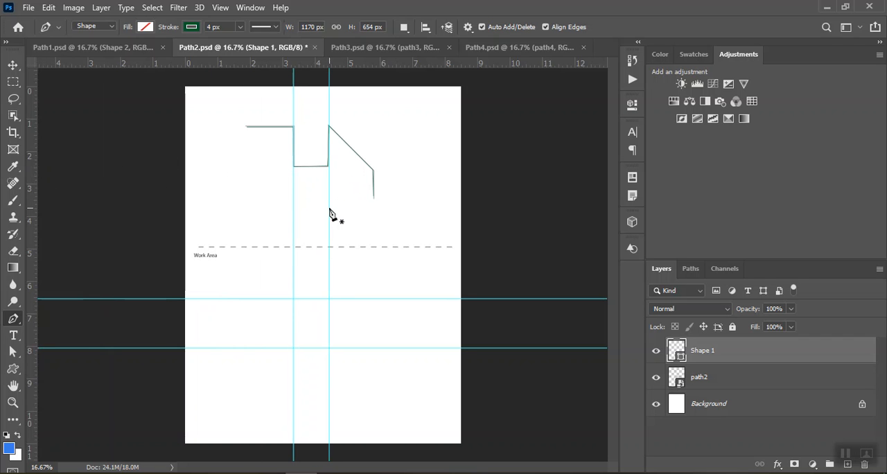
left_click_drag(32, 162, 372, 210)
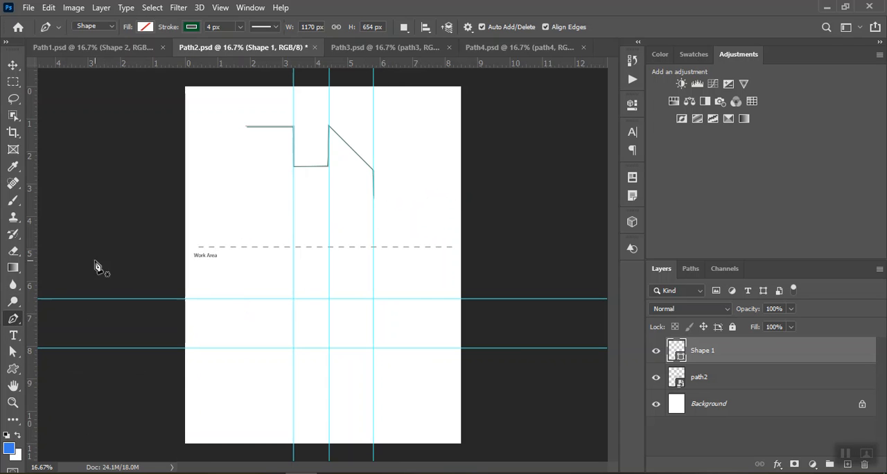
left_click_drag(28, 249, 246, 275)
left_click_drag(32, 259, 26, 275)
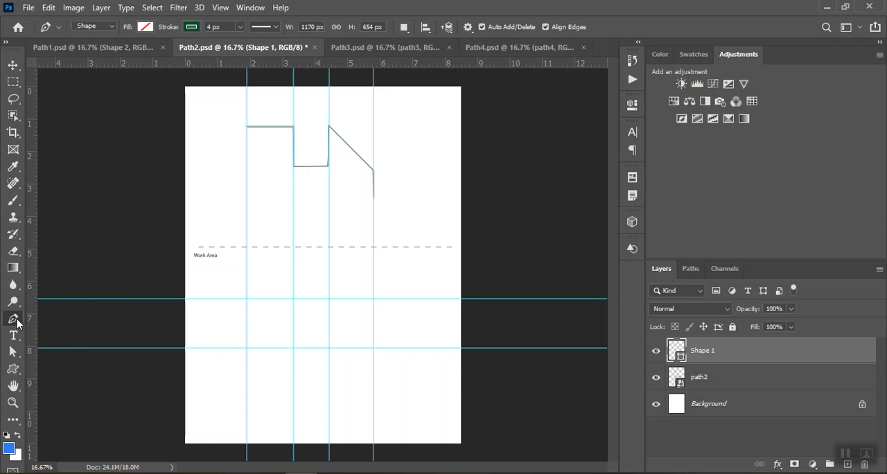
Draw the stepped seven-point shape along the guides in the Work Area, about 1170 by 900 px, end the path and clear all guides.
left_click(247, 299)
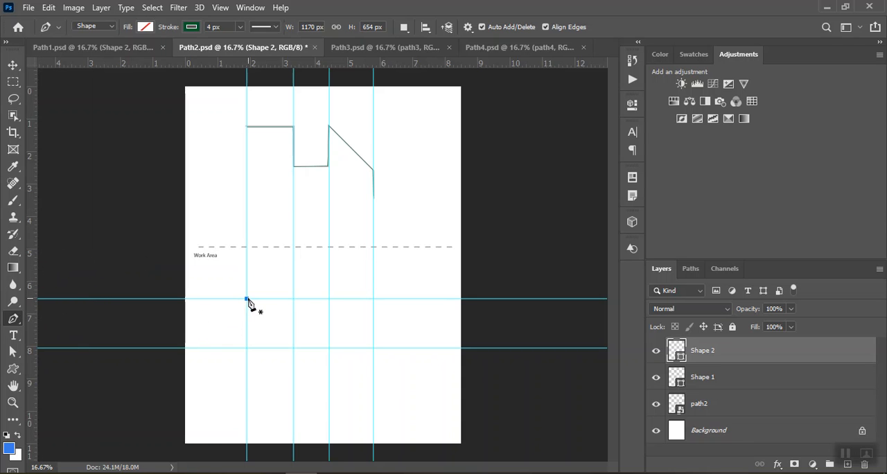
left_click(293, 299)
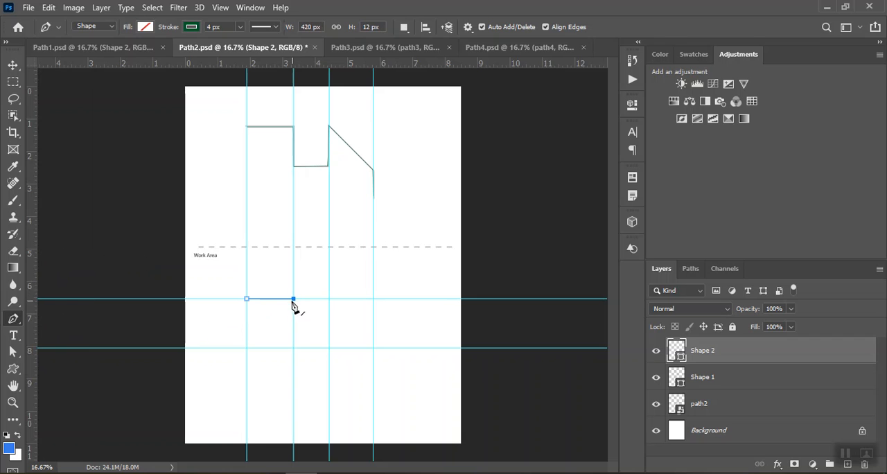
left_click(293, 348)
left_click(329, 348)
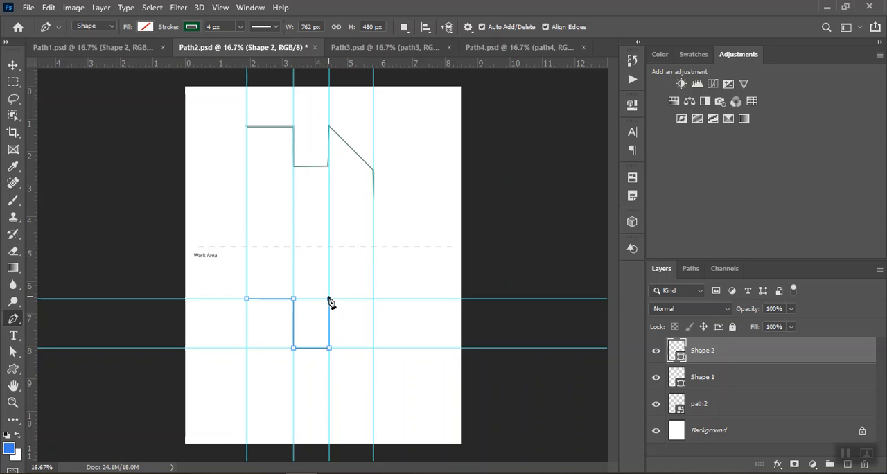
left_click(373, 348)
left_click(373, 395)
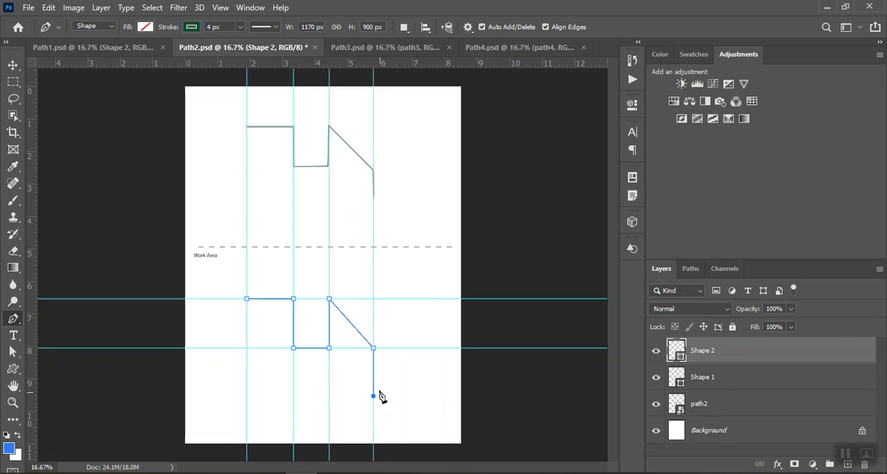
key("Escape")
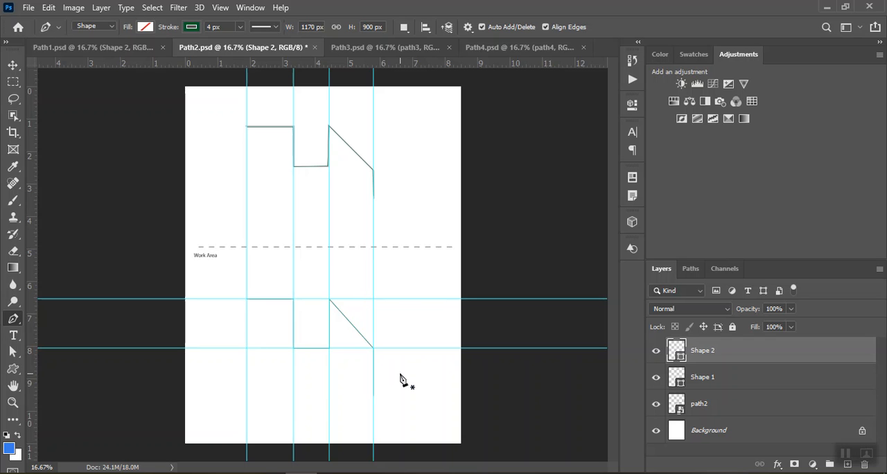
left_click(224, 8)
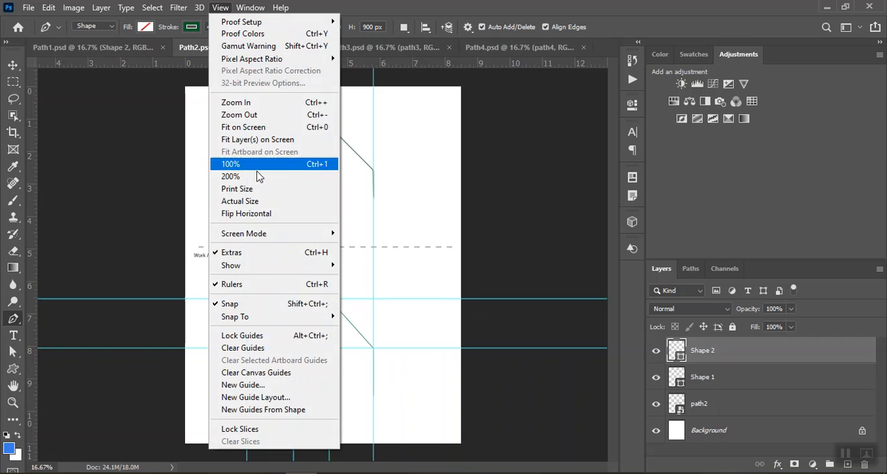
left_click(254, 348)
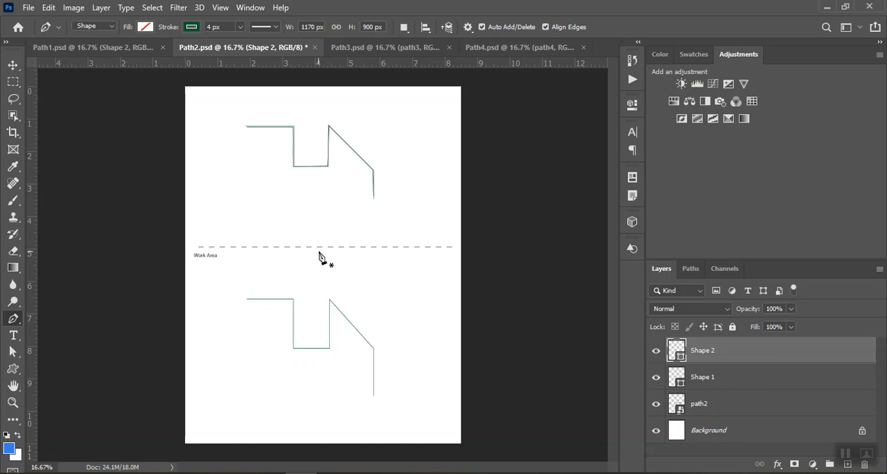
In Path3.psd, trace printed arc A with a three-point curved Pen tool shape, about 288 by 144 px, and end the path.
left_click(404, 49)
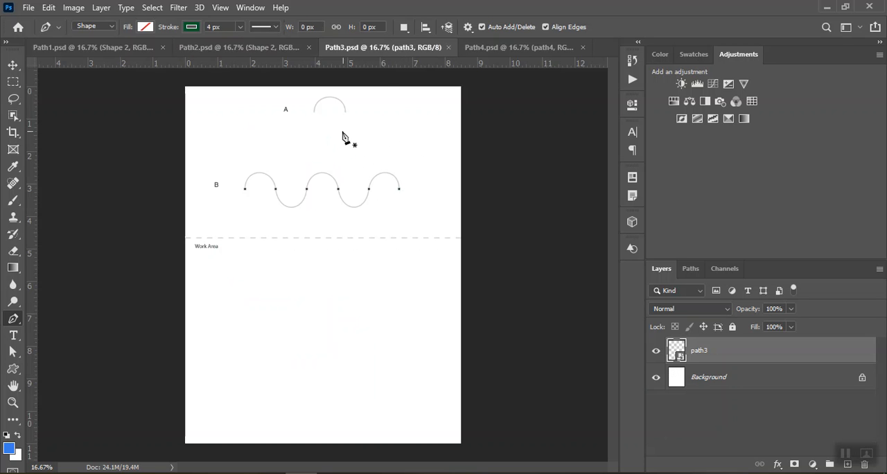
left_click(12, 402)
left_click(345, 198)
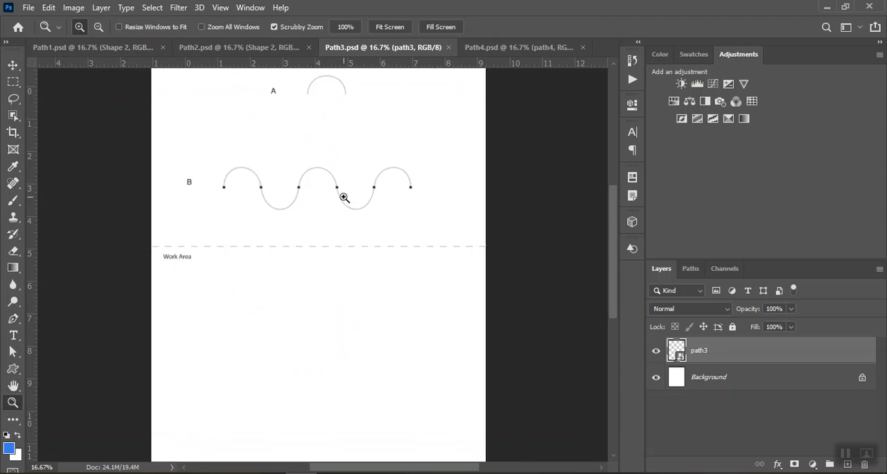
left_click(344, 204)
scroll(380, 228, "up", 2)
scroll(380, 229, "up", 1)
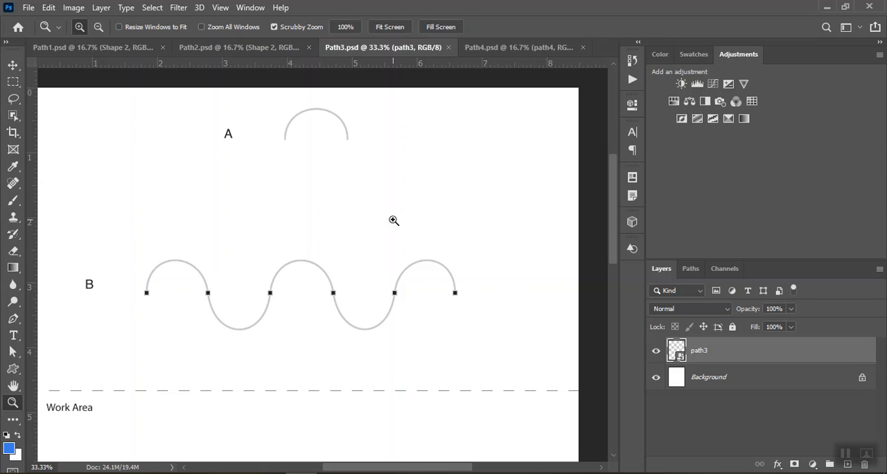
left_click(13, 318)
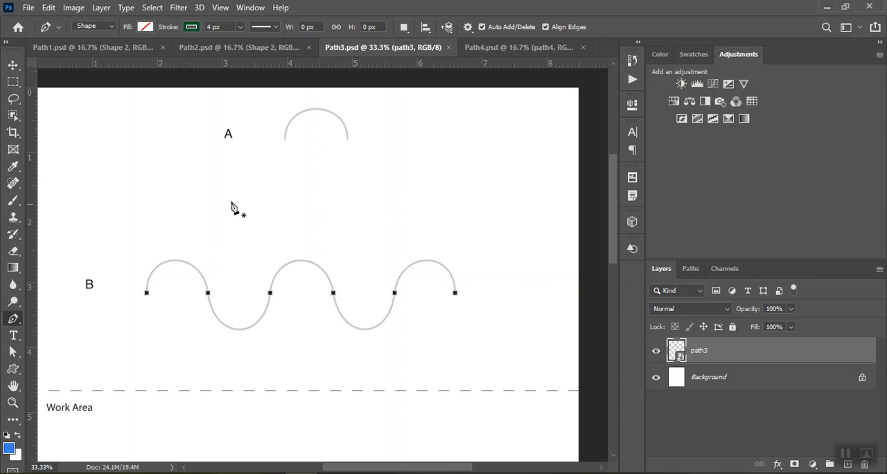
left_click(285, 139)
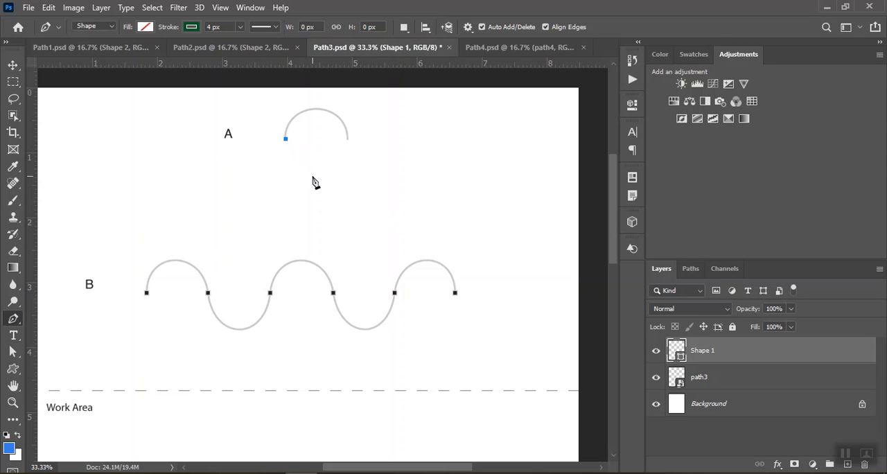
left_click(317, 109)
left_click_drag(318, 108, 330, 112)
left_click_drag(347, 113, 348, 108)
left_click(348, 138)
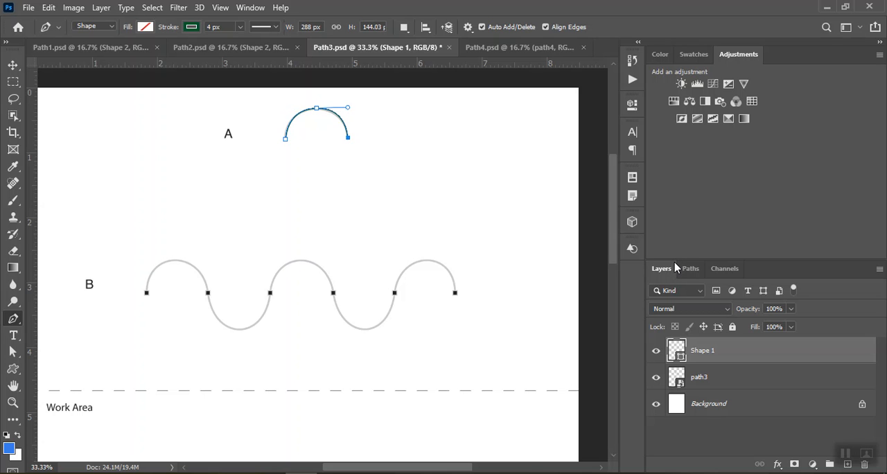
key("Return")
Trace printed wave B through its dots, crests and troughs with an eleven-point Pen tool shape, about 1428 by 318 px, and end the path.
left_click(146, 294)
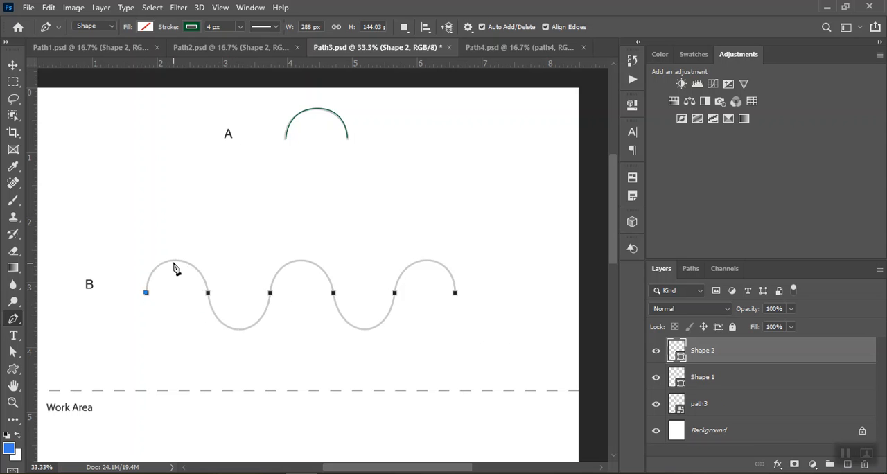
left_click_drag(174, 261, 198, 263)
left_click(207, 293)
left_click_drag(238, 327, 267, 328)
left_click(270, 293)
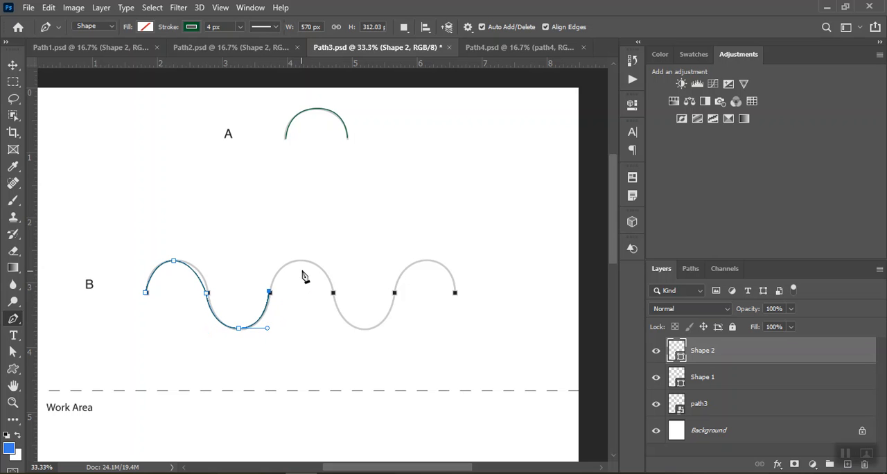
left_click_drag(302, 261, 337, 262)
left_click(333, 292)
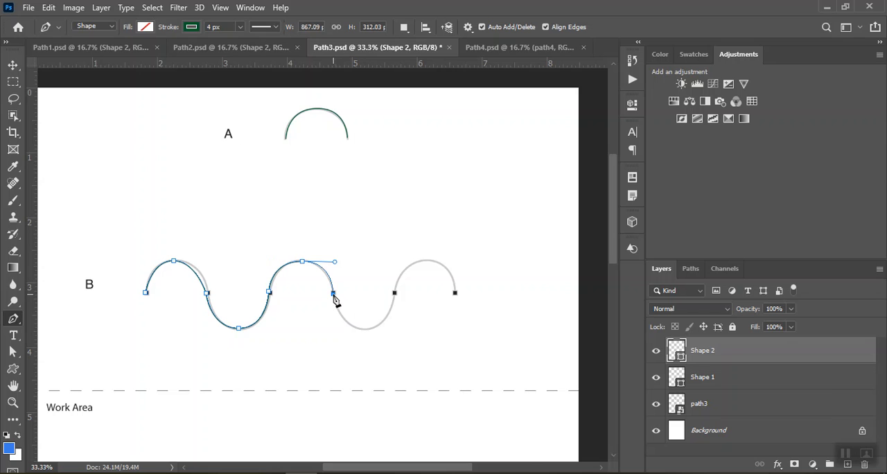
left_click_drag(363, 327, 385, 329)
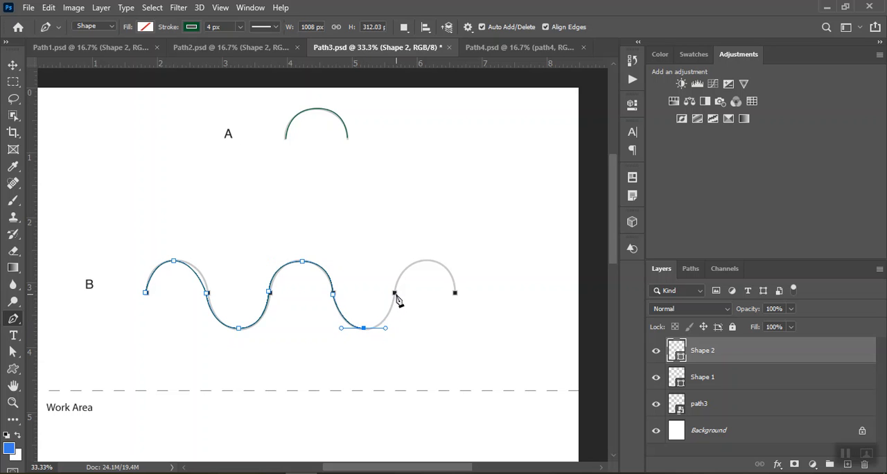
left_click_drag(395, 294, 448, 258)
left_click(454, 292)
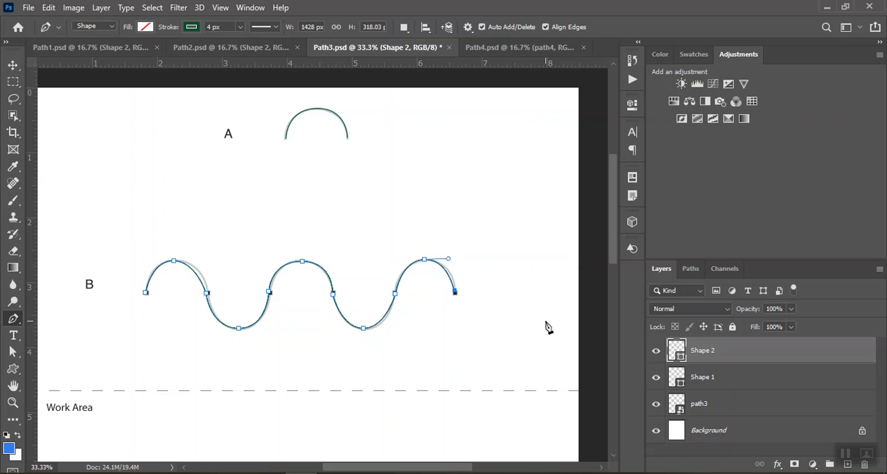
key("Escape")
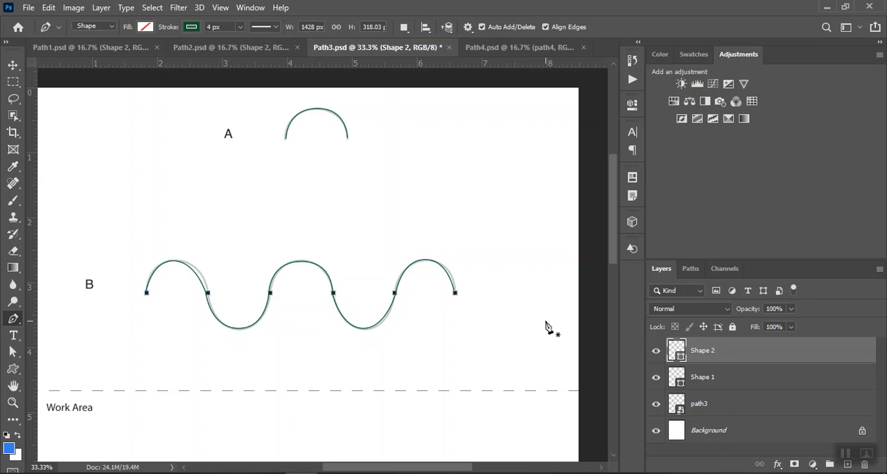
With the Direct Selection tool, move the anchor ending wave B's first crest onto its printed dot and lengthen the crest's outgoing handle.
left_click(13, 353)
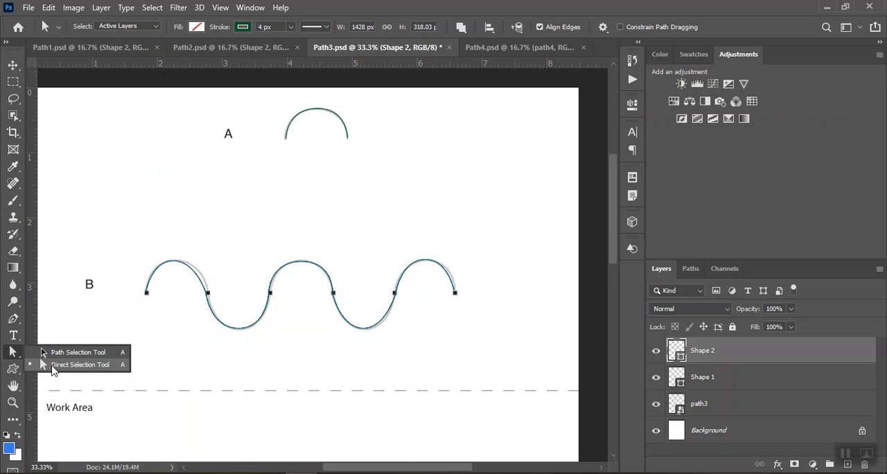
left_click(53, 366)
left_click(158, 270)
left_click(173, 261)
left_click(334, 291)
left_click(206, 294)
left_click(207, 294)
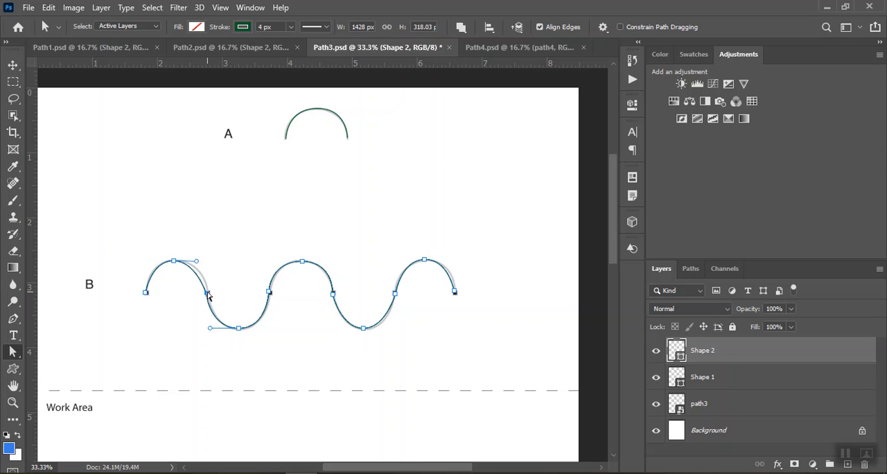
mouse_move(209, 296)
left_mouse_down()
mouse_move(216, 260)
mouse_move(210, 296)
left_mouse_up()
left_click_drag(199, 264, 203, 260)
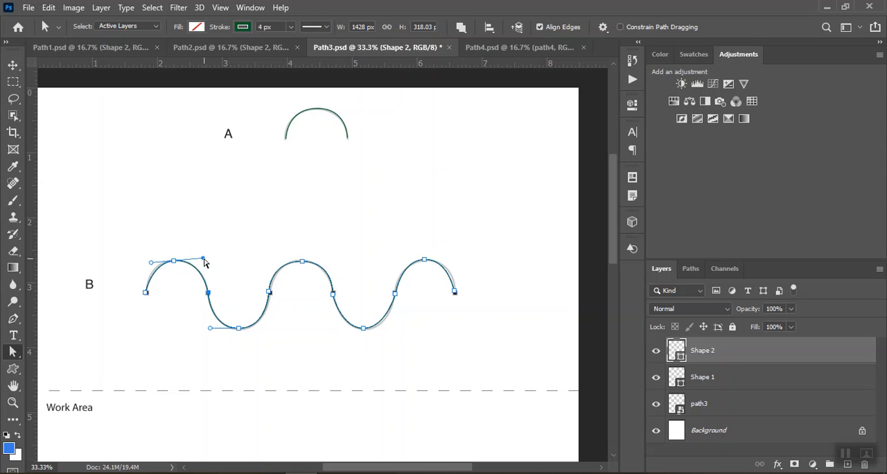
Extend the outgoing handles of wave B's last crest and second trough to match the printed line.
left_click(424, 261)
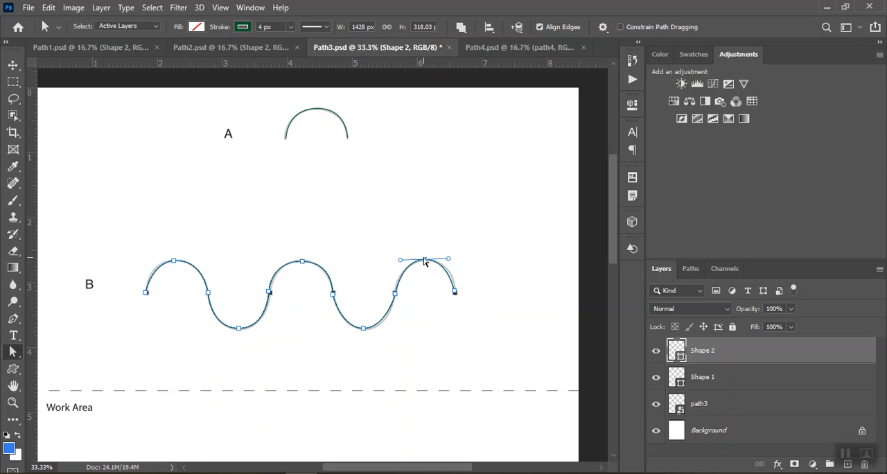
left_click_drag(449, 260, 451, 260)
left_click(395, 293)
left_click(388, 329)
left_click_drag(387, 330, 391, 327)
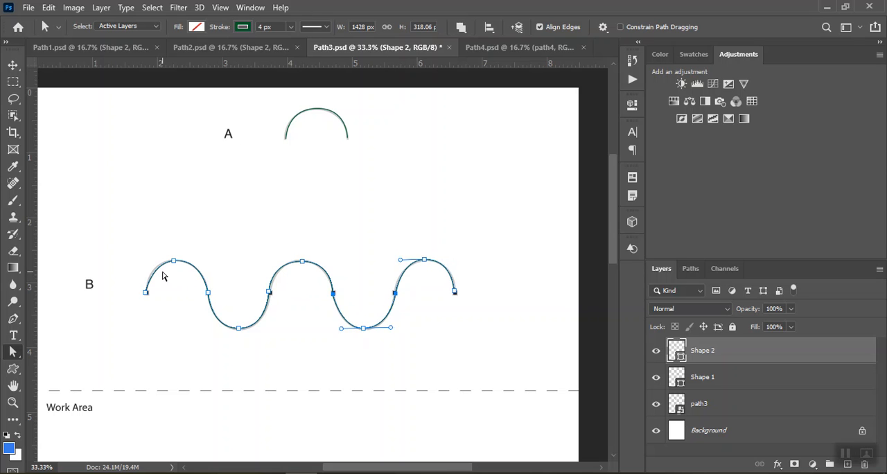
Move wave B's start anchor onto its printed dot, level and lengthen the first crest's incoming handle, and deselect the path.
left_click(145, 294)
left_click_drag(144, 294, 146, 293)
left_click_drag(152, 263, 149, 263)
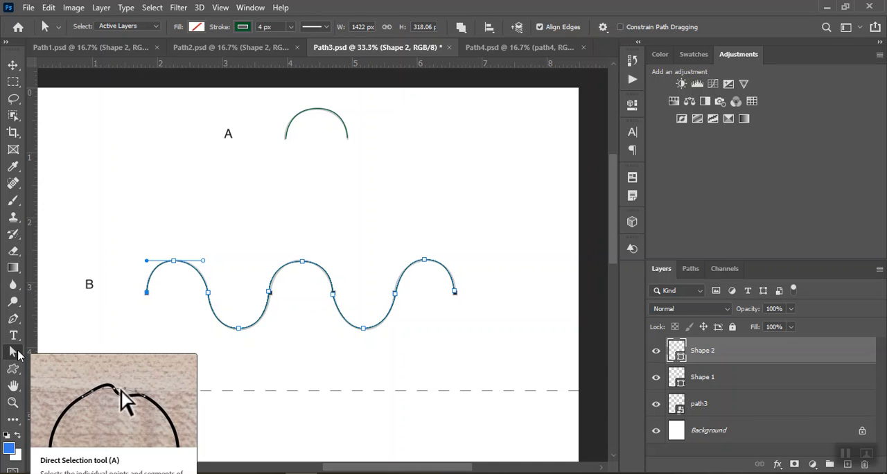
left_click(335, 234)
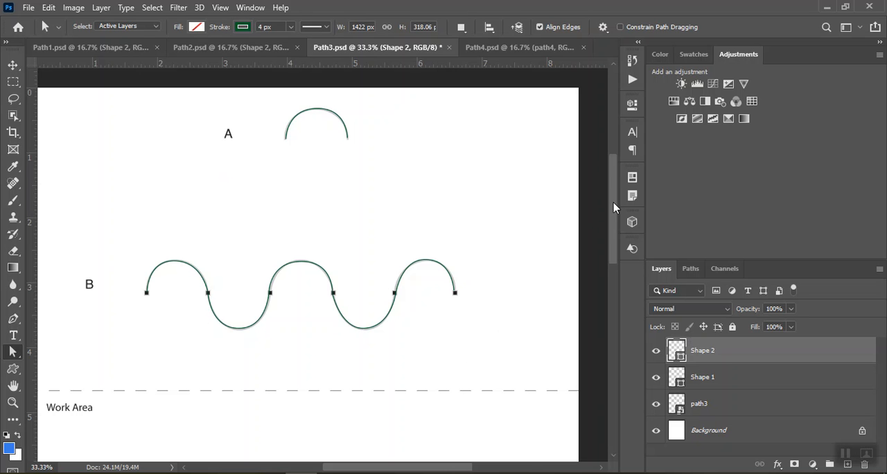
Fit the page on screen and place two horizontal guides in the Work Area at about 5.8 and 7.8 on the ruler.
scroll(613, 202, "down", 1)
left_click(220, 7)
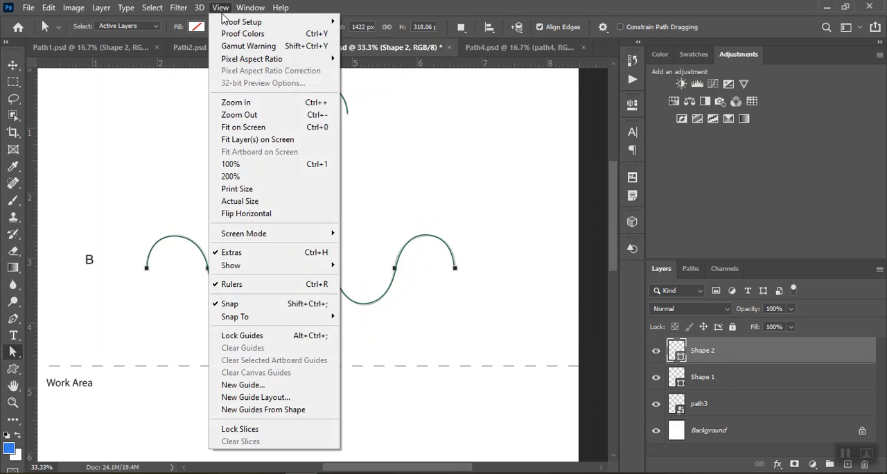
left_click(243, 128)
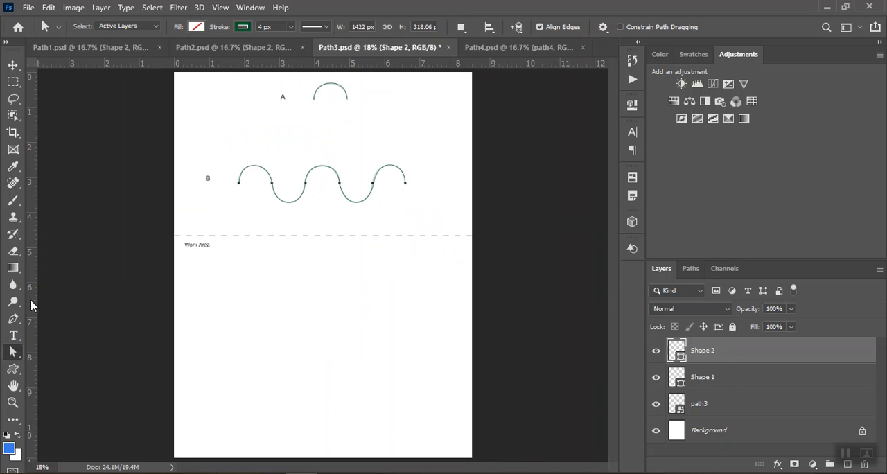
left_click_drag(354, 63, 311, 308)
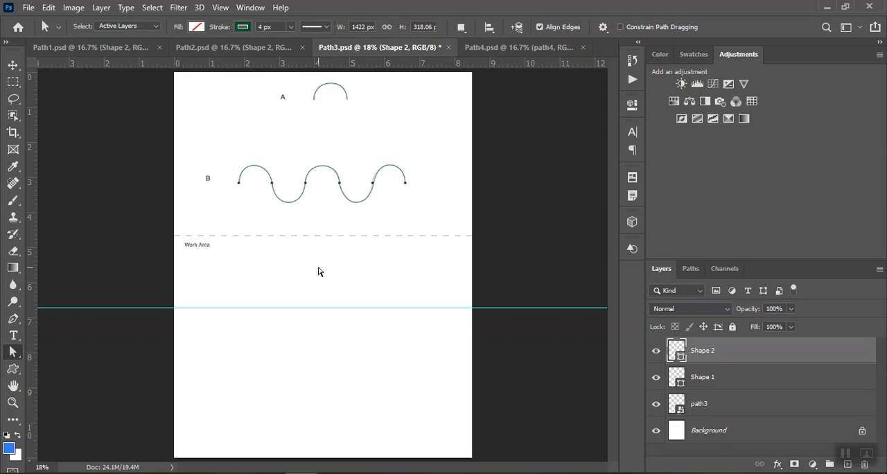
left_click_drag(273, 65, 264, 225)
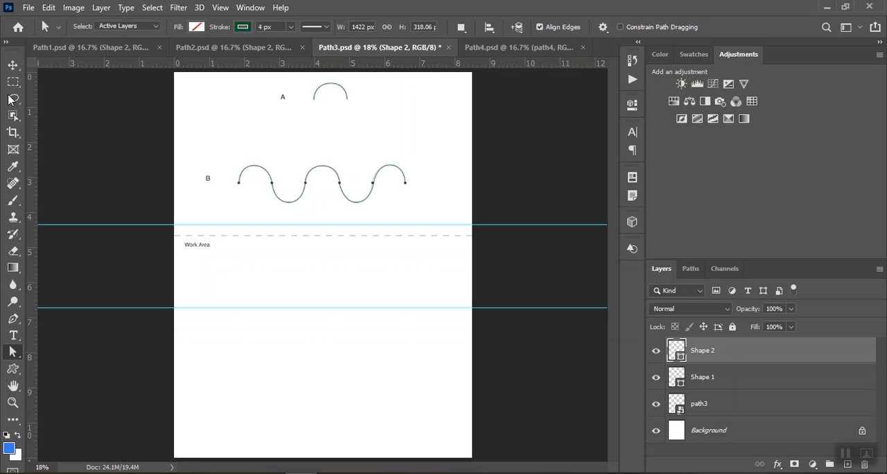
left_click(13, 64)
left_click_drag(305, 225, 305, 277)
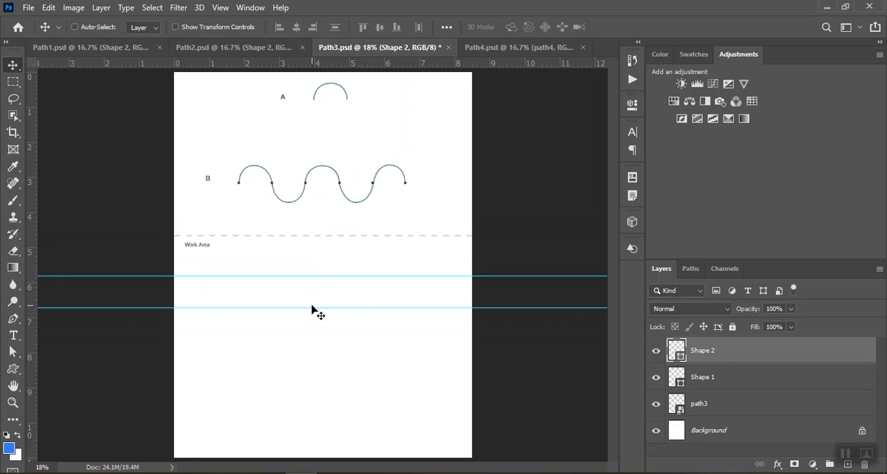
left_click_drag(313, 307, 308, 346)
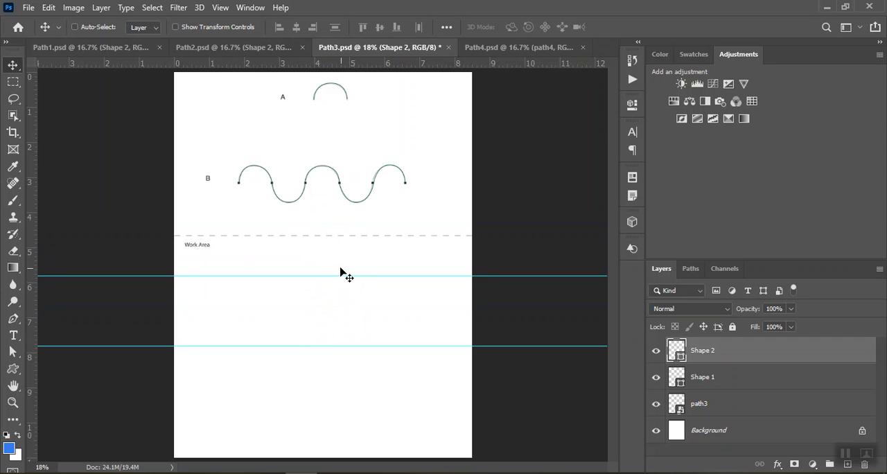
Draw a three-point arc standing on the upper Work Area guide, about 462 by 238 px, and end the path.
left_click(13, 319)
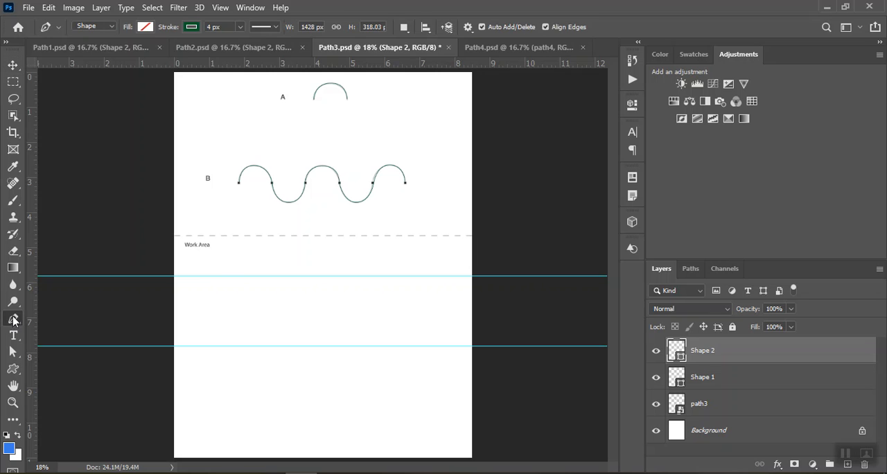
left_click(299, 276)
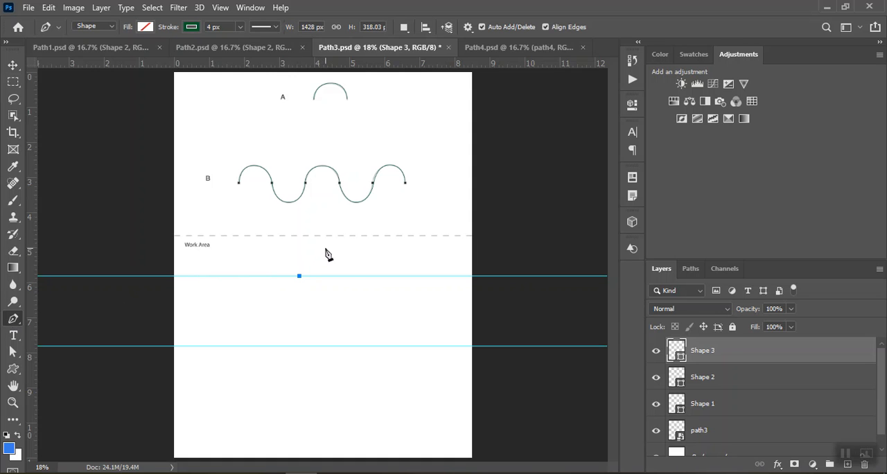
left_click_drag(325, 247, 353, 248)
left_click(353, 275)
key("Escape")
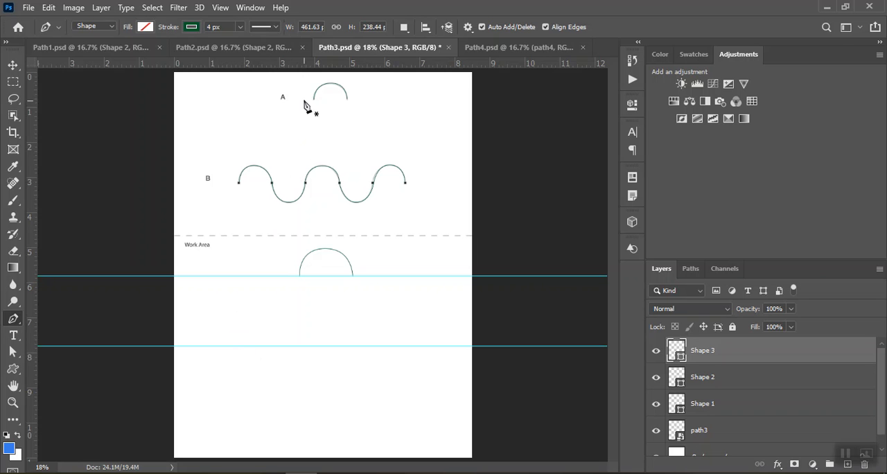
Add horizontal guides through the crests, midline dots and troughs of printed wave B.
left_click_drag(302, 66, 294, 164)
left_click_drag(337, 64, 337, 183)
left_click_drag(390, 64, 374, 201)
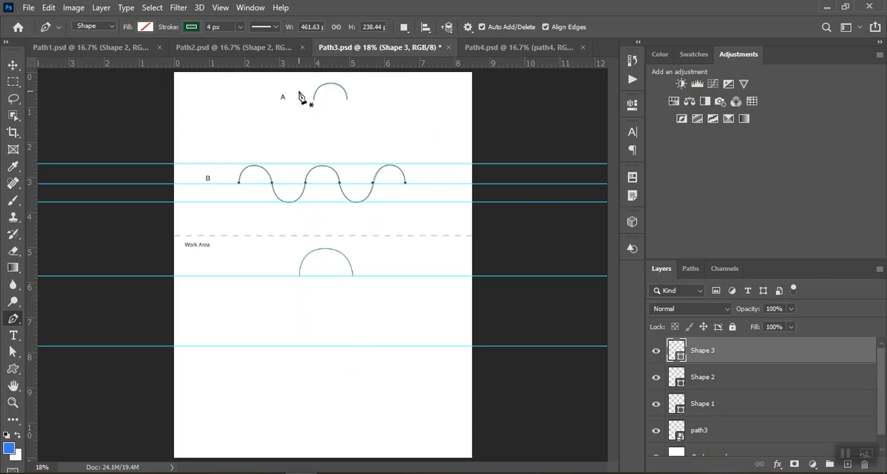
left_click_drag(305, 94, 301, 163)
key("ctrl+z")
Add horizontal guides in the Work Area above and below the lower guide, at about 7 and 8.5 on the ruler.
key("v")
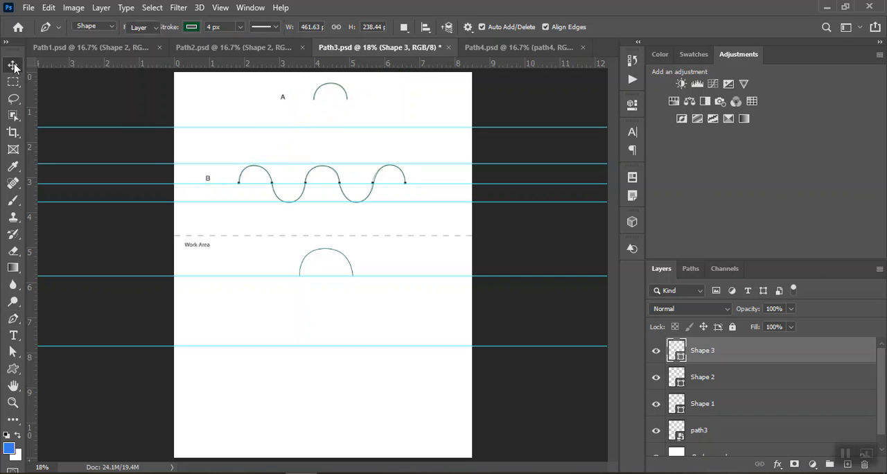
left_click_drag(334, 67, 303, 317)
left_click_drag(396, 63, 378, 372)
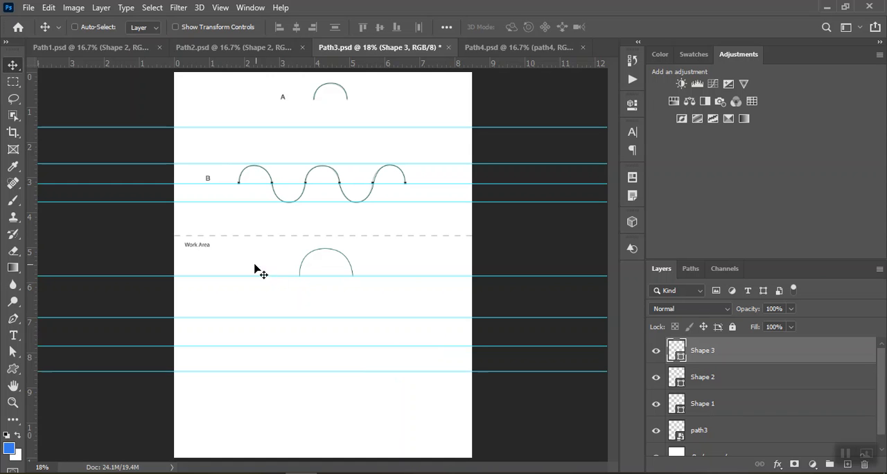
Start a wave path with the Pen tool on the middle Work Area guide, drawing the first crest and first trough between the outer guides.
left_click(12, 319)
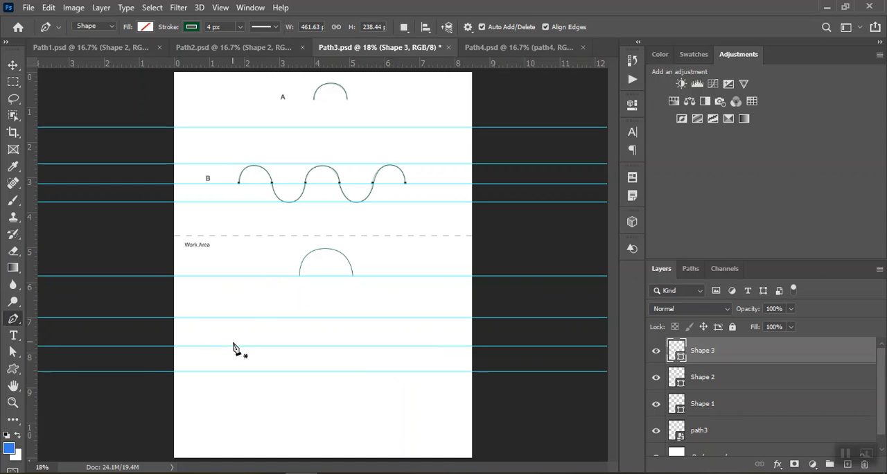
left_click(232, 345)
left_click_drag(249, 317, 275, 321)
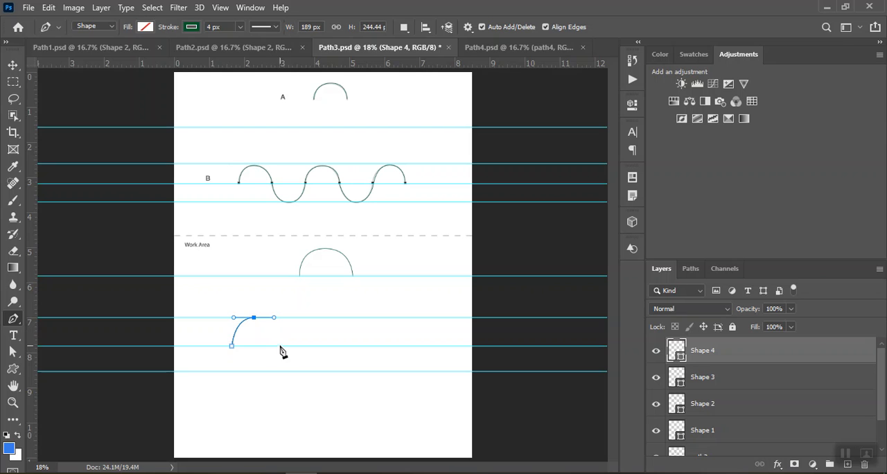
left_click(279, 346)
left_click_drag(300, 371, 320, 373)
left_click(324, 345)
Continue the wave through a second crest, second trough and third crest, ending on the middle guide, about 2073 by 461 px overall.
left_click(355, 318)
left_click_drag(356, 325, 376, 326)
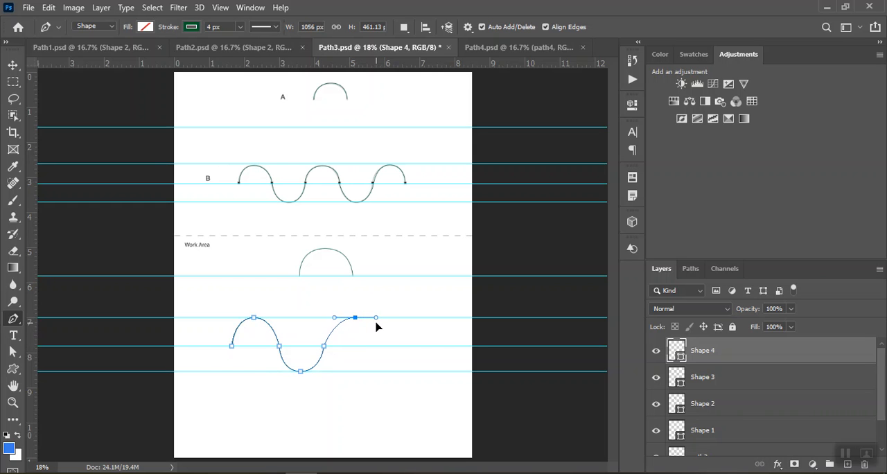
left_click(378, 345)
left_click_drag(403, 371, 424, 371)
left_click(429, 345)
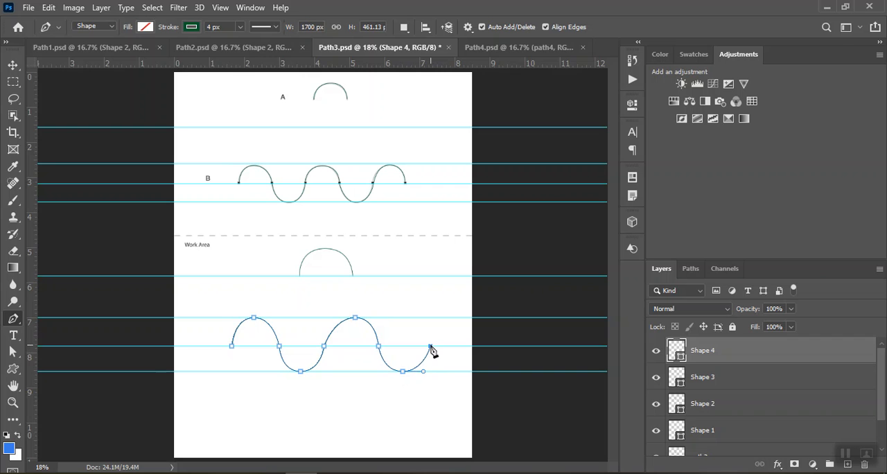
left_click(446, 317)
left_click_drag(447, 317, 464, 318)
left_click(473, 345)
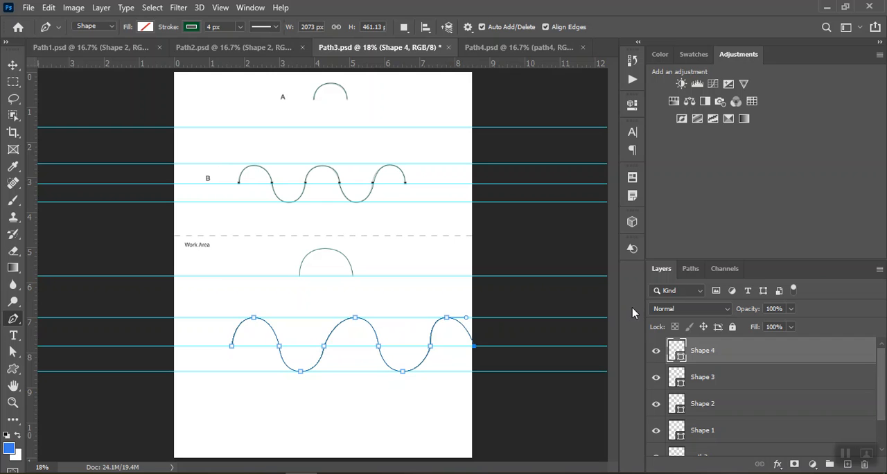
Move the wave's anchor points from the second crest through the endpoint with Direct Selection to even the spacing, about 2012 px wide overall.
left_click(12, 352)
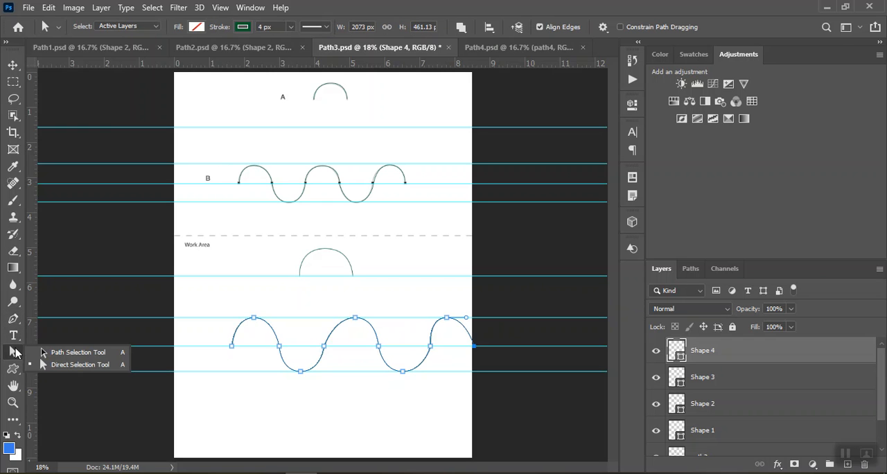
left_click(48, 366)
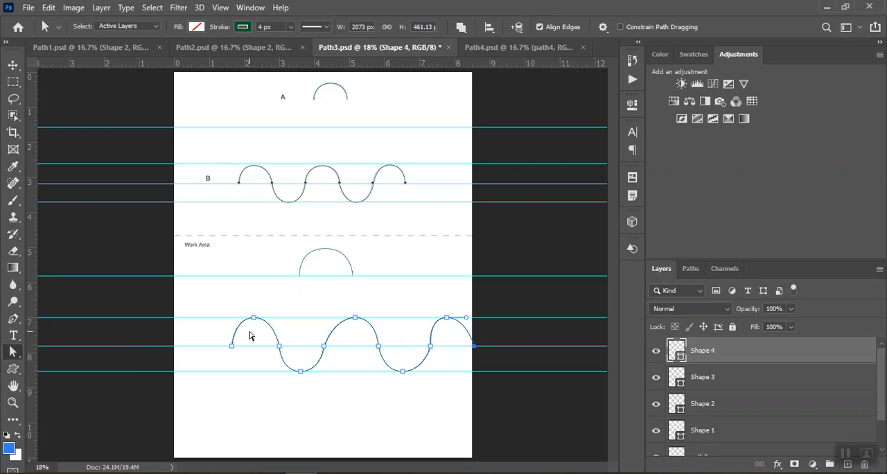
left_click_drag(270, 332, 275, 325)
left_click_drag(355, 317, 347, 319)
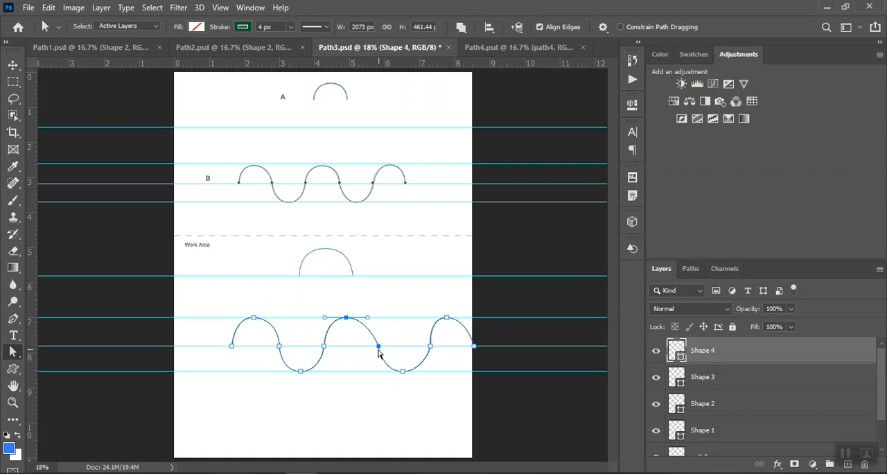
left_click_drag(378, 350, 370, 347)
left_click_drag(403, 370, 396, 375)
mouse_move(428, 348)
left_mouse_down()
mouse_move(419, 352)
mouse_move(423, 345)
left_mouse_up()
left_click_drag(446, 319, 439, 319)
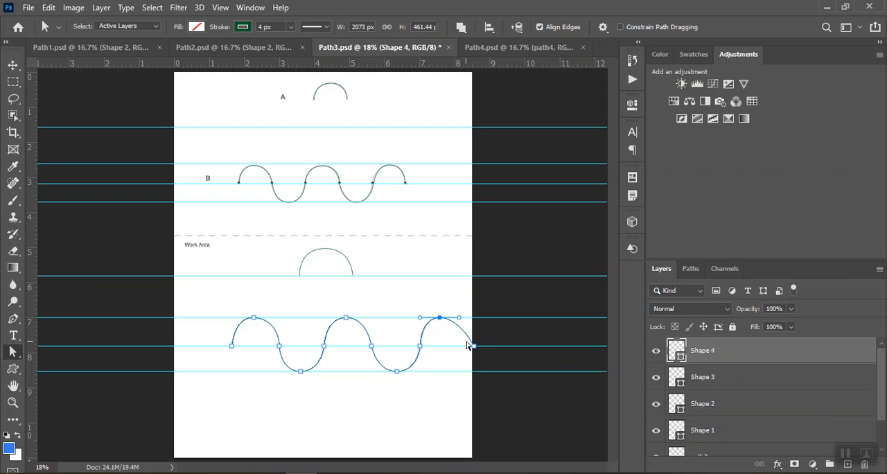
left_click_drag(474, 348, 467, 349)
left_click(462, 324)
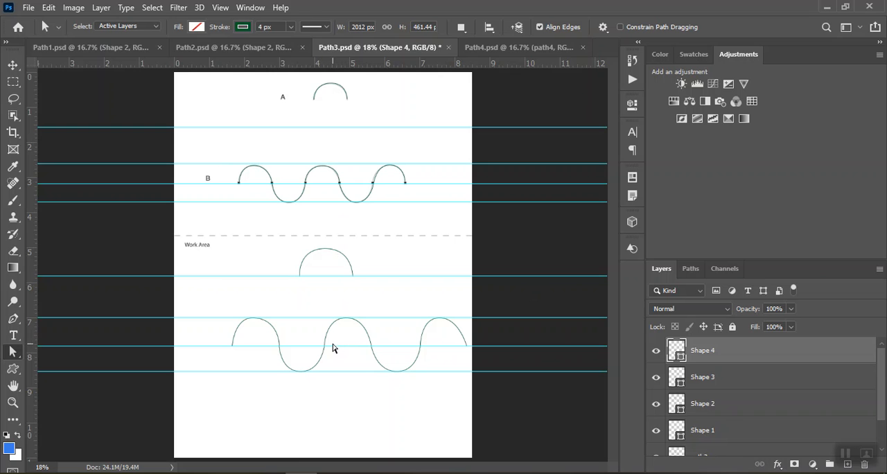
Switch to Path4.psd and trace the first two arches of printed line A with the Pen tool, placing corner points on the dots.
left_click(524, 45)
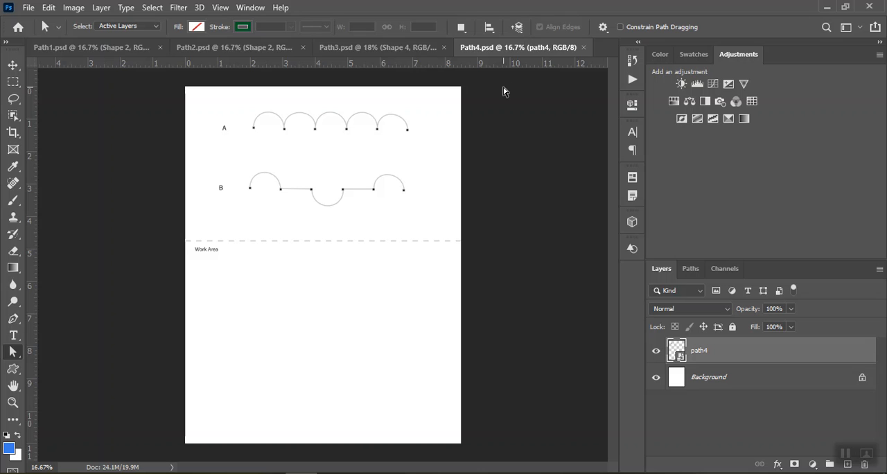
left_click(13, 402)
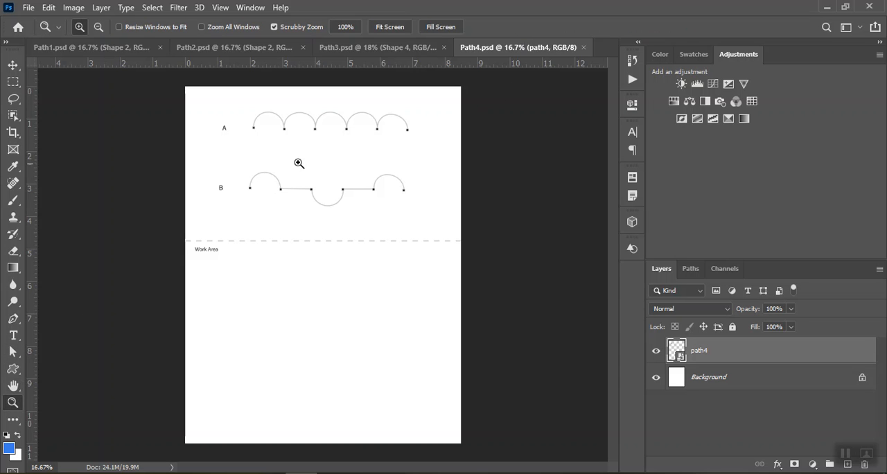
left_click(324, 145)
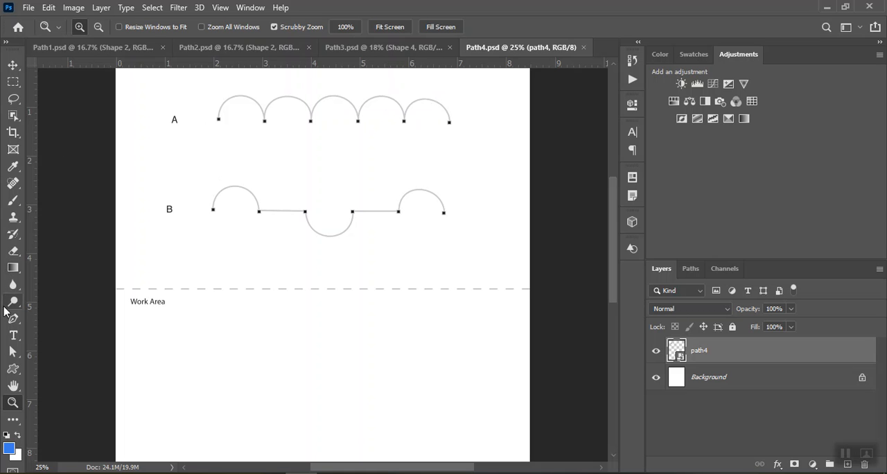
left_click(15, 325)
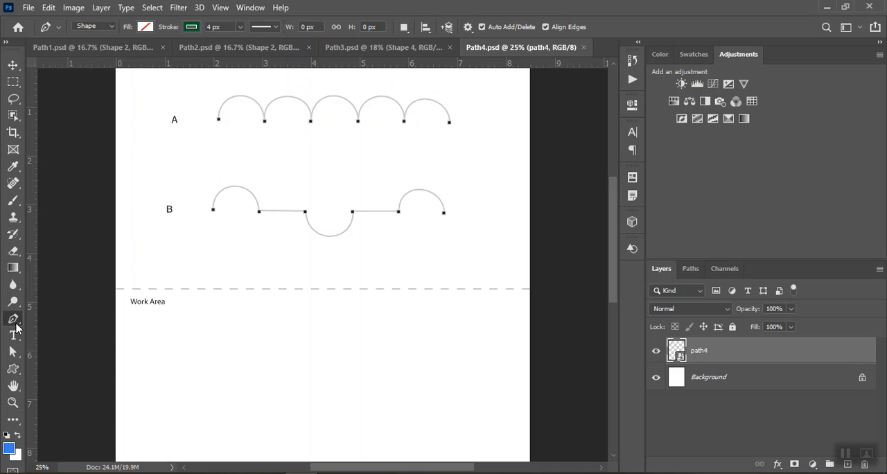
left_click(218, 118)
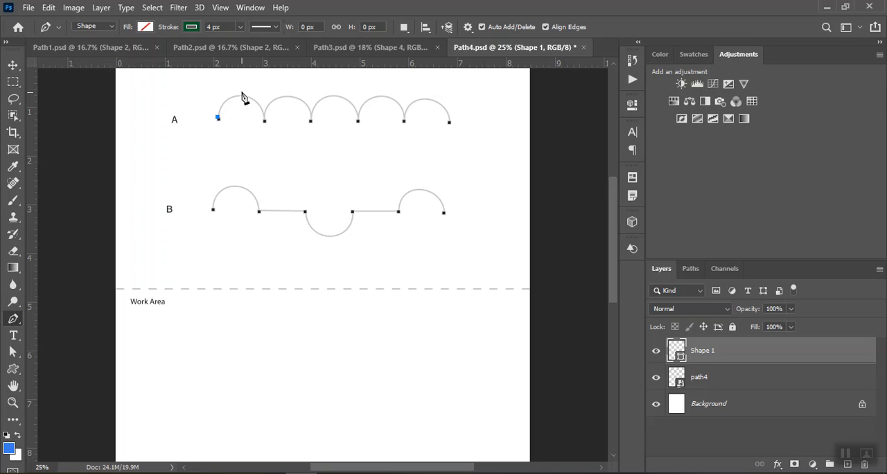
left_click(239, 95)
left_click_drag(242, 101, 257, 97)
left_click(264, 120)
left_click_drag(287, 95, 308, 95)
left_click(310, 121)
Trace the remaining three arches of printed line A to its last dot, making the path about 1426 by 168 px.
left_click_drag(330, 95, 348, 95)
left_click(358, 120)
left_click_drag(382, 95, 397, 95)
left_click(403, 120)
left_click_drag(422, 99, 439, 100)
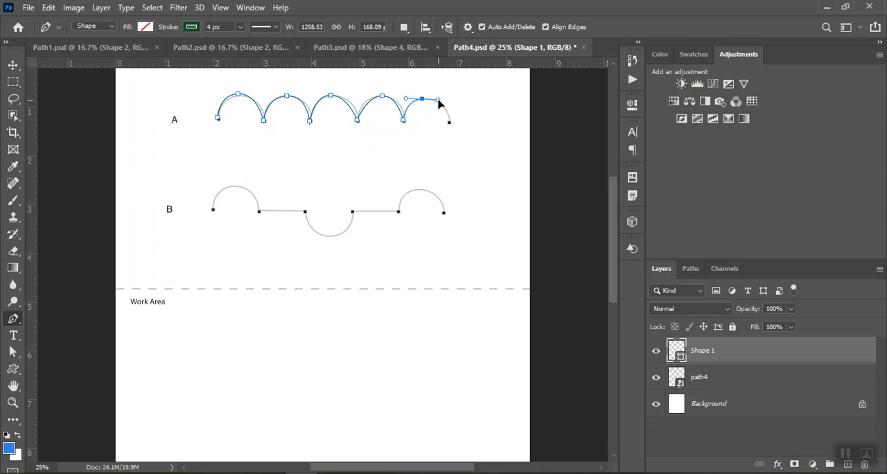
left_click(450, 122)
Adjust the traced line A's anchor points and curve handles with Direct Selection to follow the printed arches more closely, then deselect the path.
left_click(13, 351)
left_click(265, 120)
left_click(237, 94)
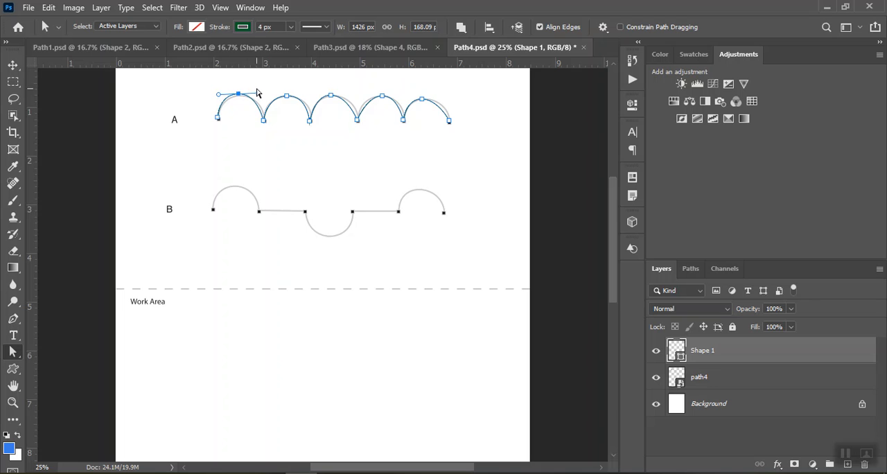
left_click_drag(258, 93, 261, 93)
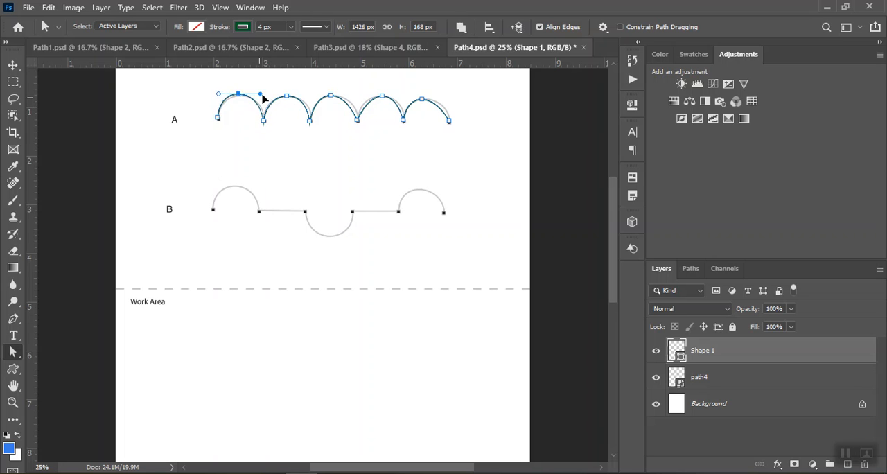
left_click_drag(262, 94, 260, 95)
left_click(288, 96)
left_click(311, 122)
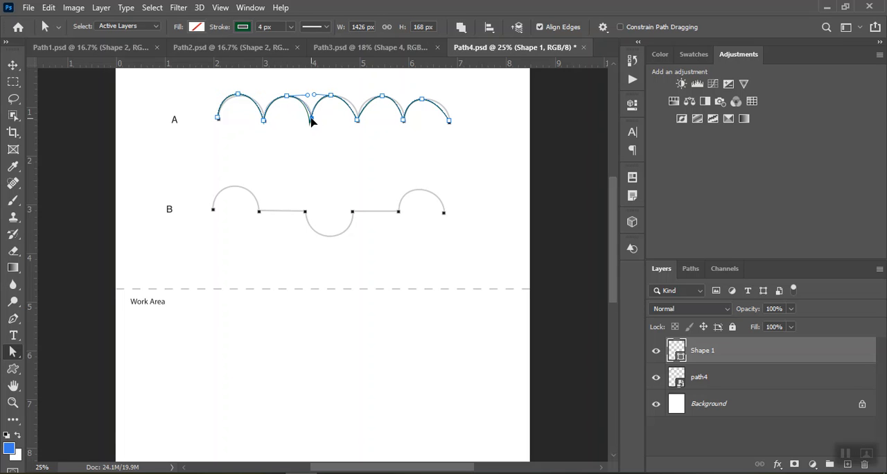
left_click_drag(310, 118, 337, 97)
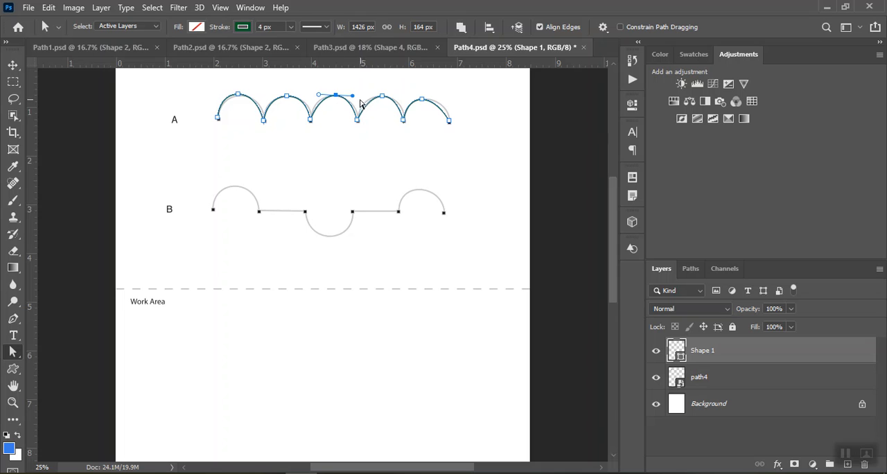
left_click(383, 97)
left_click_drag(366, 96, 428, 102)
left_click(422, 99)
left_click(458, 150)
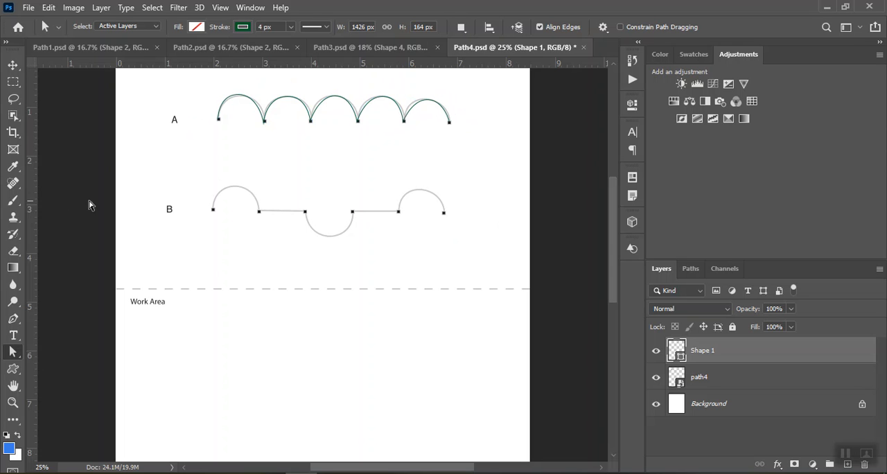
Trace printed line B with the Pen tool through its arch, straight segment, trough, second straight segment and final arch, about 1430 by 320 px.
left_click(12, 318)
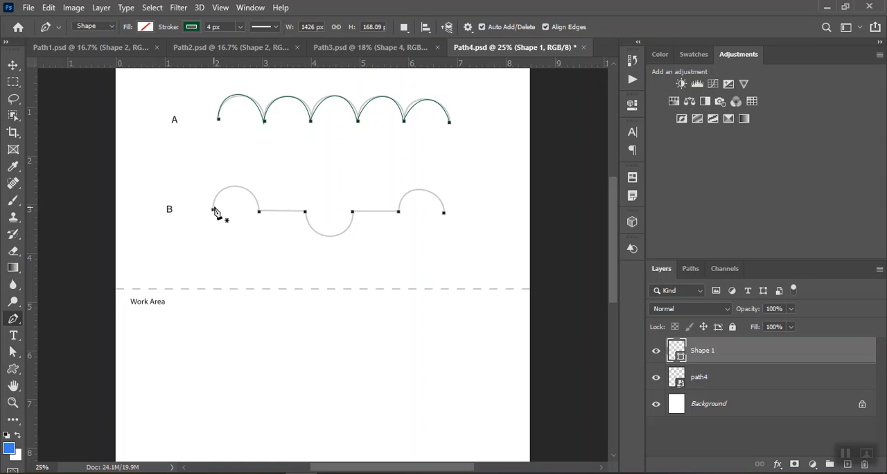
left_click(213, 209)
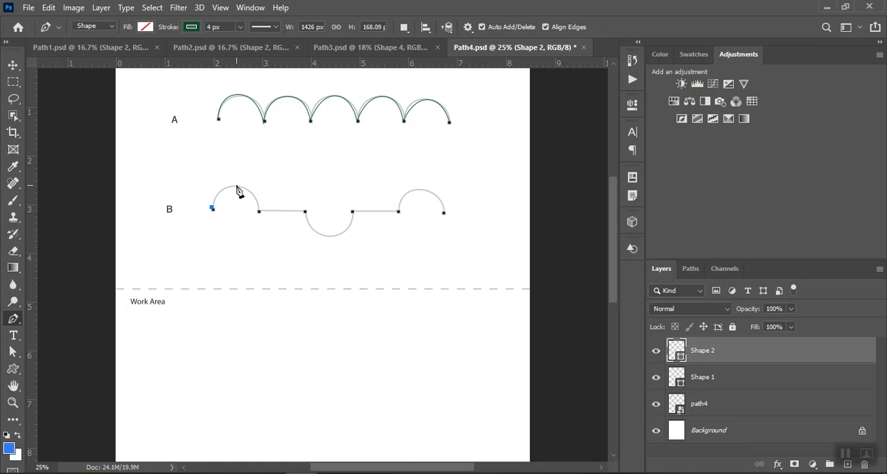
left_click(235, 186)
left_click_drag(238, 189, 261, 187)
left_click(260, 211)
left_click(306, 210)
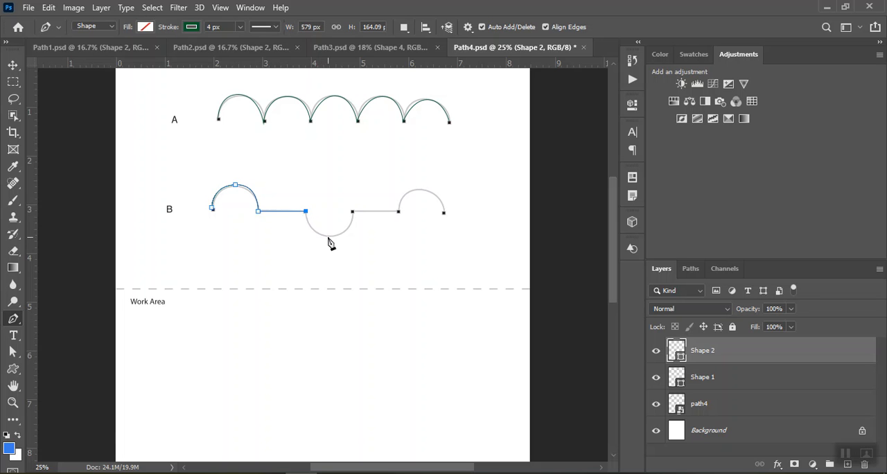
left_click_drag(328, 237, 346, 237)
left_click(352, 211)
left_click(398, 211)
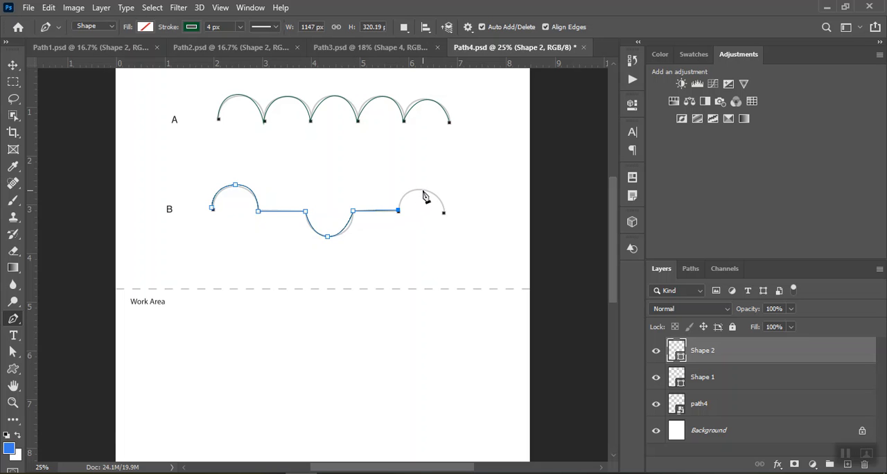
left_click_drag(422, 190, 444, 195)
left_click(444, 212)
Adjust the curve handles of traced line B's trough and final arch with Direct Selection to match the print, then deselect the path.
left_click(14, 355)
left_click(329, 237)
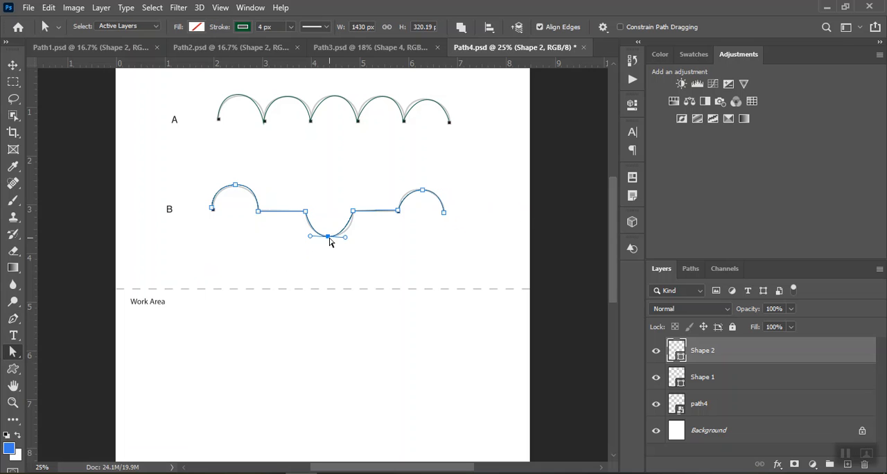
left_click_drag(348, 238, 352, 240)
left_click(423, 190)
left_click_drag(403, 190, 399, 189)
left_click(309, 187)
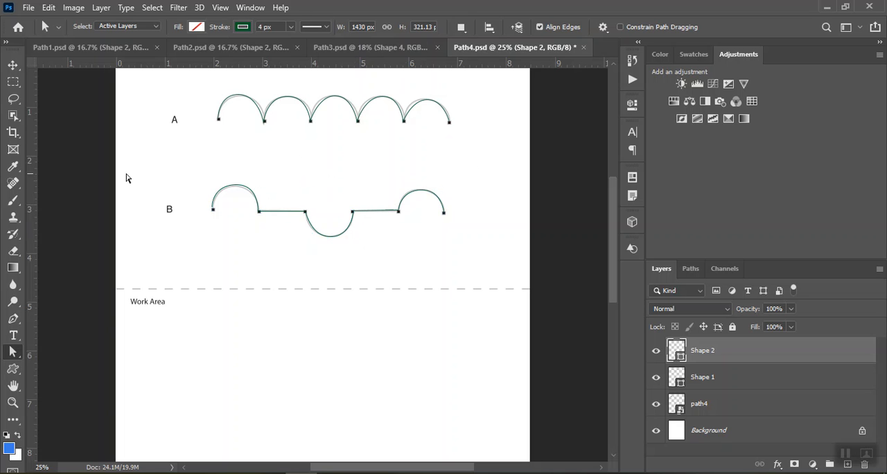
Add a horizontal guide in the Work Area at about 5.9 on the ruler and draw the first two arches of line A on it.
left_click_drag(230, 63, 221, 346)
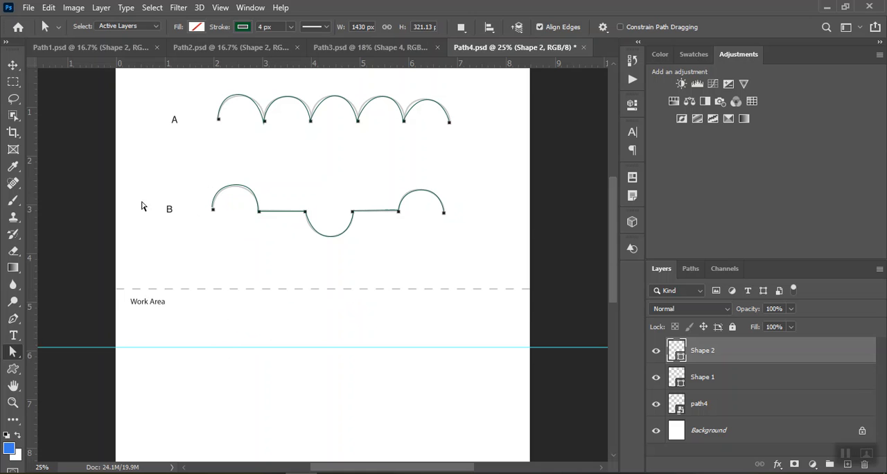
left_click(12, 319)
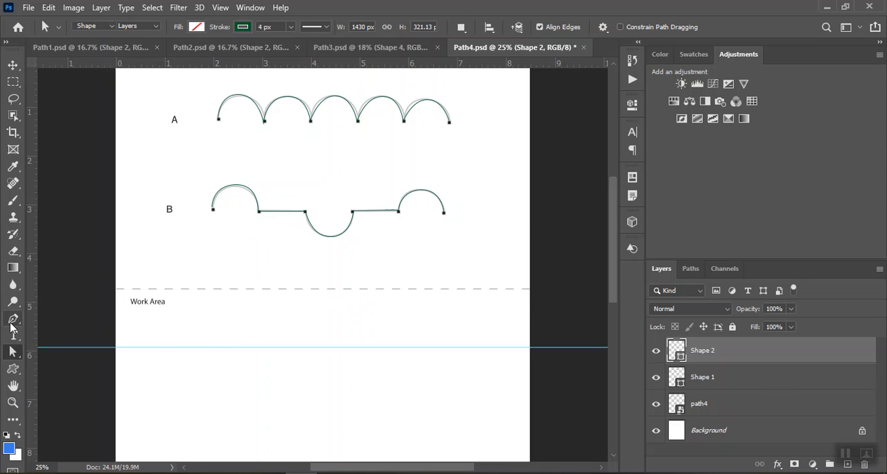
left_click(164, 346)
left_click(180, 321)
left_click_drag(180, 321, 202, 324)
left_click(205, 347)
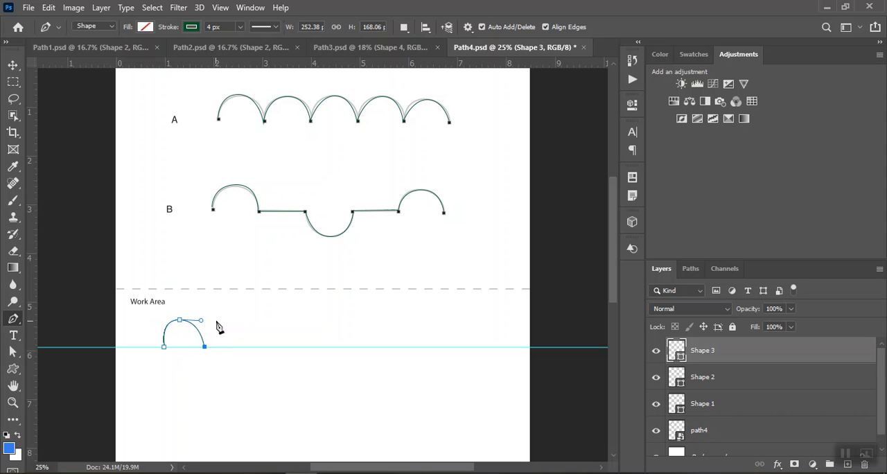
left_click(225, 317)
left_click_drag(224, 317, 239, 319)
left_click(245, 346)
Add four more arches along the guide and end the path, about 1539 by 184 px overall.
left_click_drag(269, 319, 288, 318)
left_click(291, 347)
left_click_drag(309, 318, 324, 319)
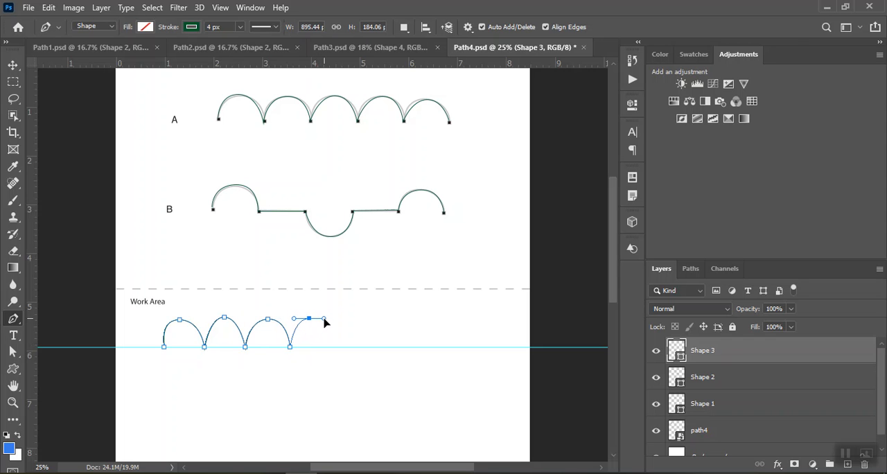
left_click(334, 346)
left_click_drag(349, 318, 367, 319)
left_click(371, 347)
left_click_drag(392, 319, 413, 322)
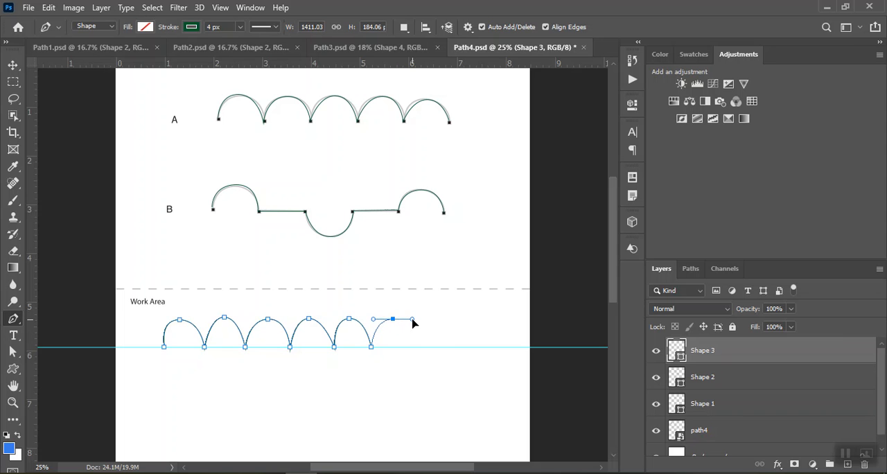
left_click(413, 346)
key("Return")
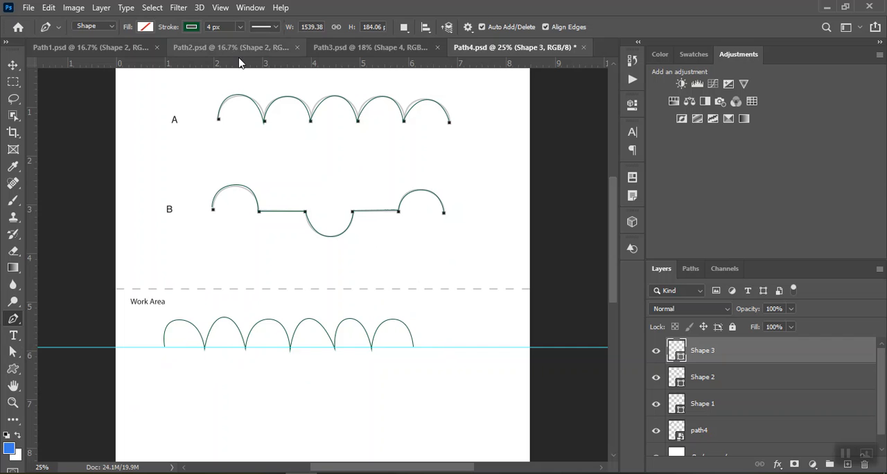
Add a horizontal guide at about 7.2 on the ruler and draw line B's first arch, straight segment and trough, about 907 by 416 px.
left_click_drag(239, 63, 231, 411)
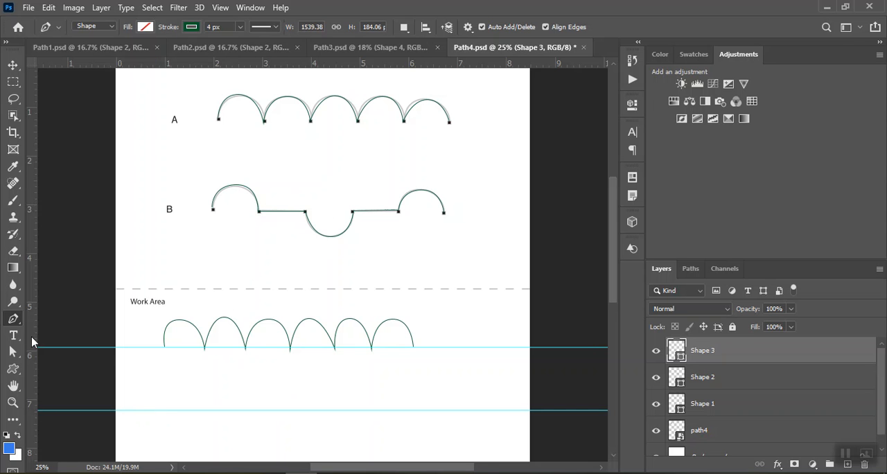
left_click(174, 410)
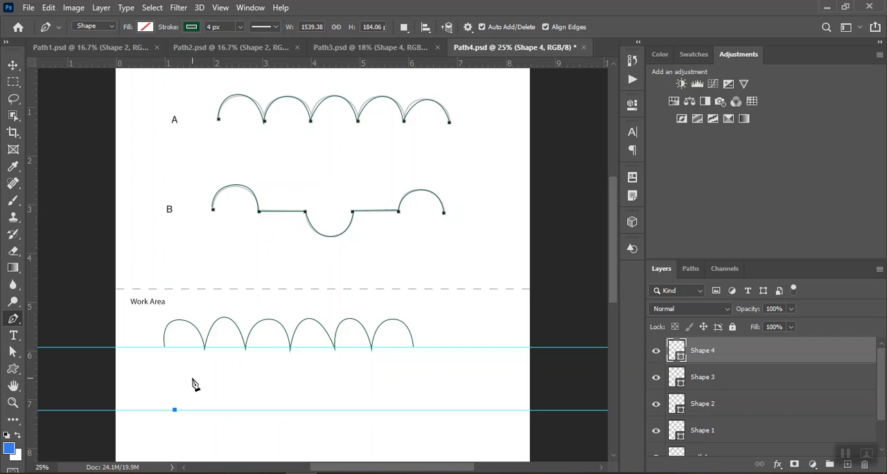
left_click_drag(201, 379, 224, 380)
left_click(227, 409)
left_click(268, 410)
left_click_drag(295, 446, 312, 447)
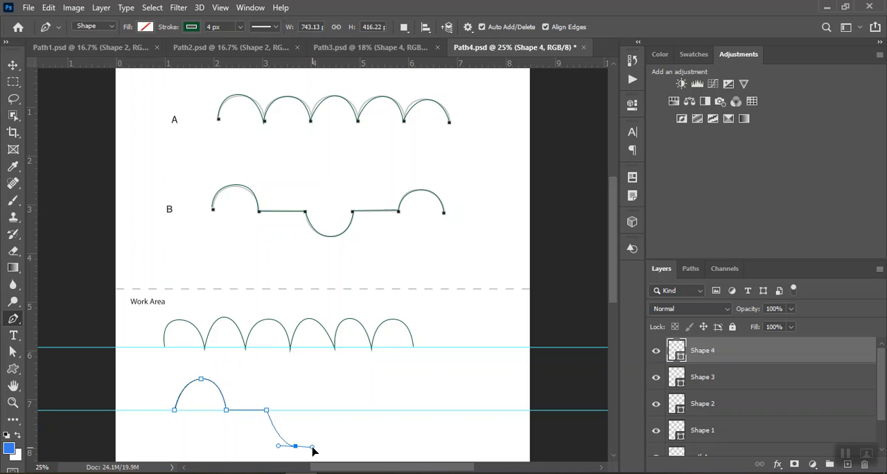
left_click(321, 409)
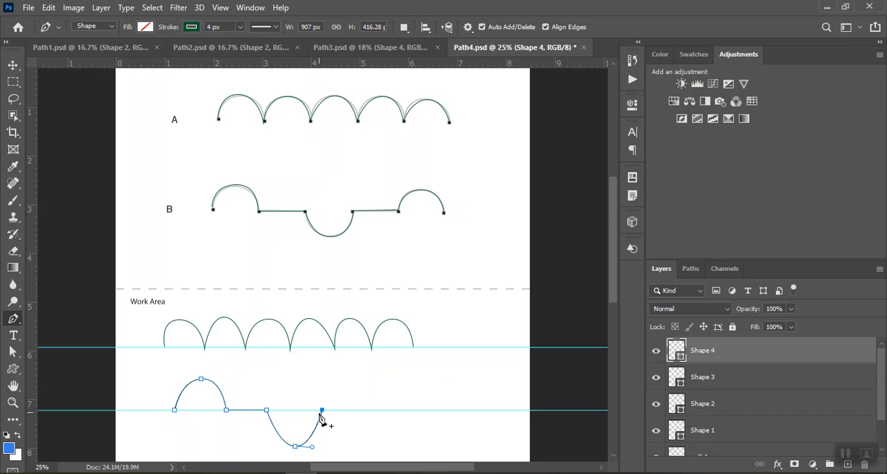
Continue line B along the guide with the second straight segment and the final arch, about 1503 by 416 px overall.
left_click(362, 410)
left_click_drag(392, 379, 414, 383)
left_click(418, 410)
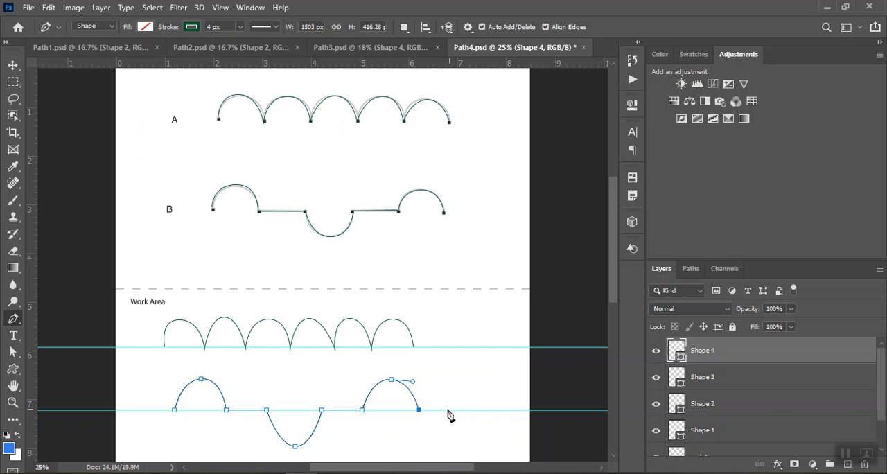
Round out the two arches and the trough of the redrawn line B by lengthening their curve handles with Direct Selection, then deselect the path.
left_click(13, 352)
left_click(174, 408)
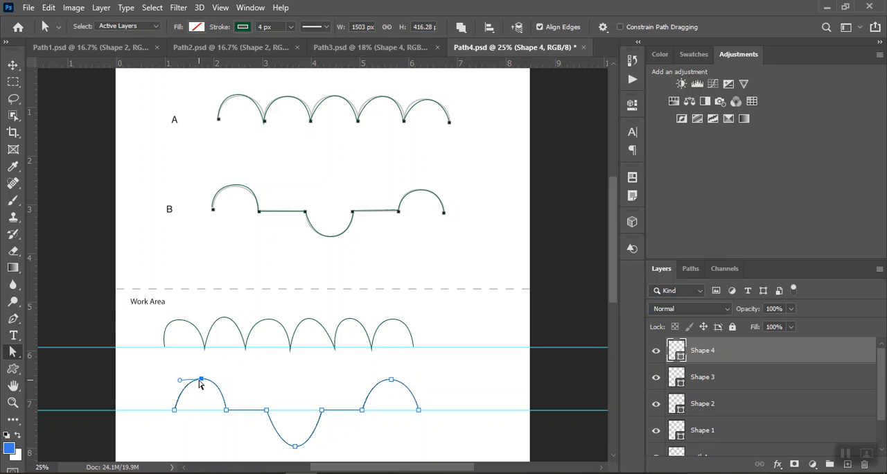
left_click_drag(180, 382, 173, 381)
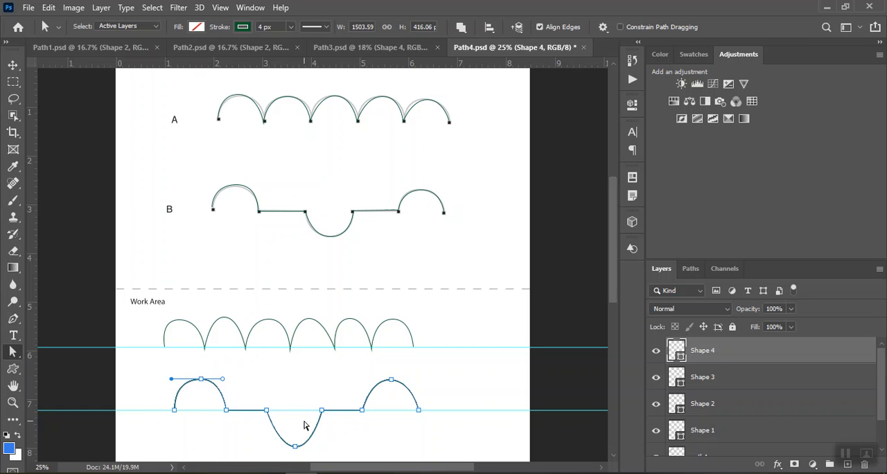
left_click(296, 447)
left_click(314, 448)
left_click_drag(311, 450, 272, 449)
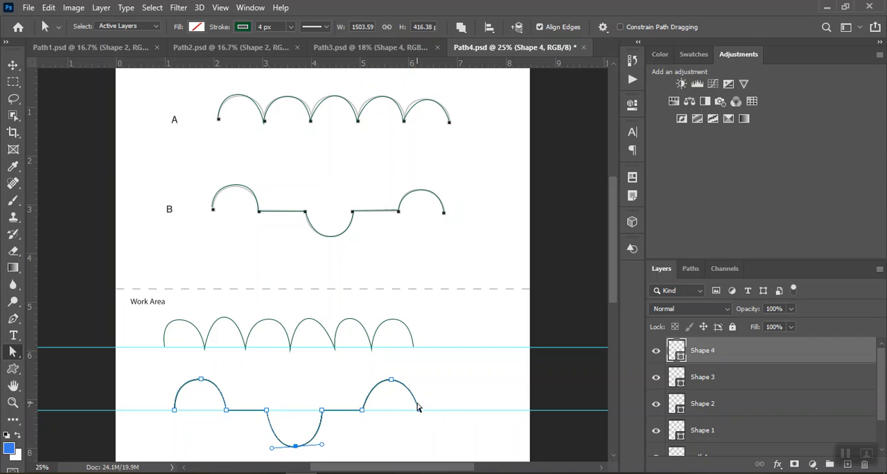
left_click(392, 379)
left_click_drag(413, 383, 419, 379)
left_click(427, 394)
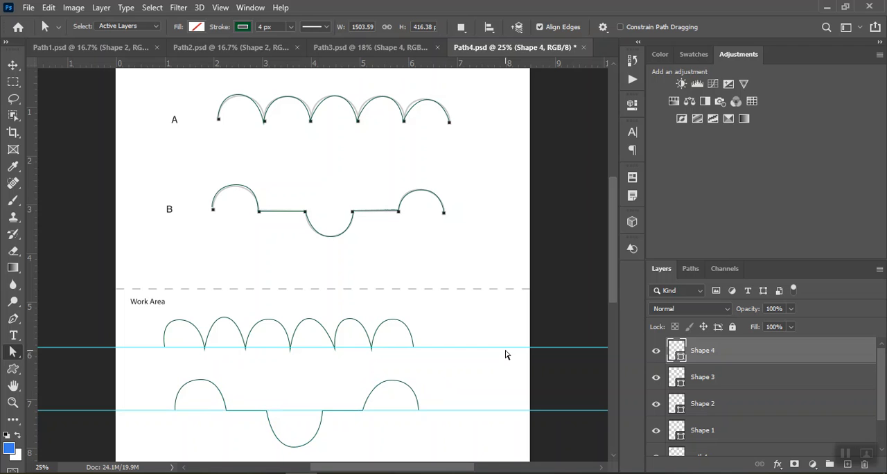